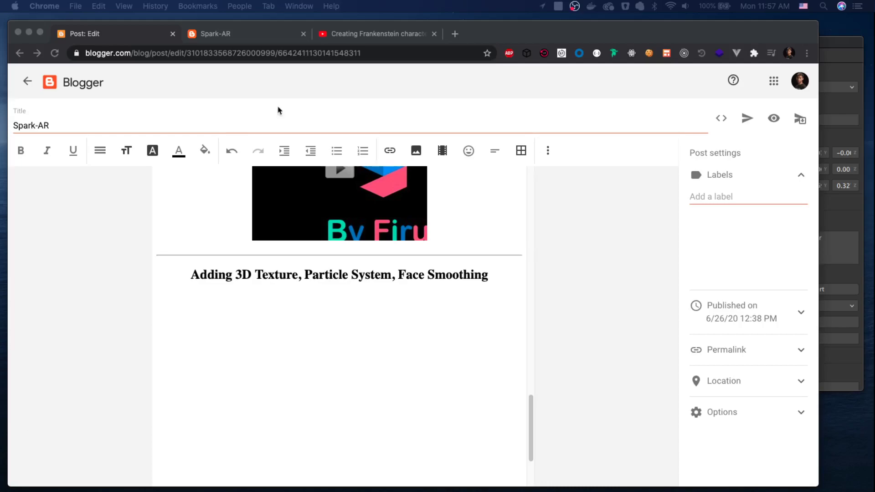
Step: Scroll Blogger to the 'Adding 3D Texture, Particle System, Face Smoothing' section and show the finished Spark AR effect
{"action": "scroll", "coordinate": [482, 276], "scroll_direction": "up", "scroll_amount": 10}
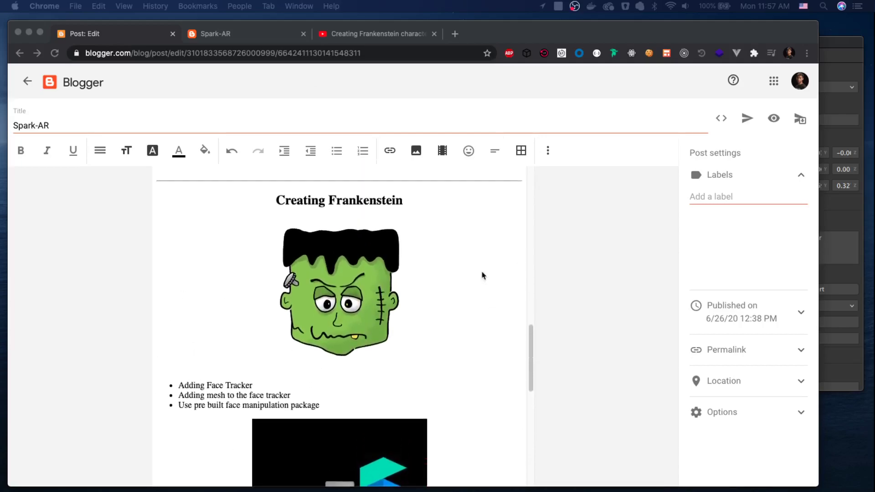
{"action": "scroll", "coordinate": [437, 347], "scroll_direction": "down", "scroll_amount": 1}
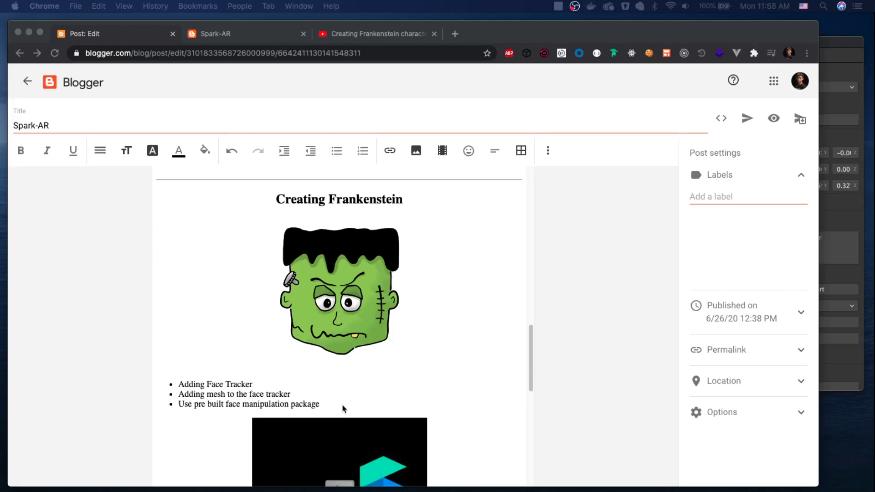
{"action": "scroll", "coordinate": [339, 403], "scroll_direction": "down", "scroll_amount": 7}
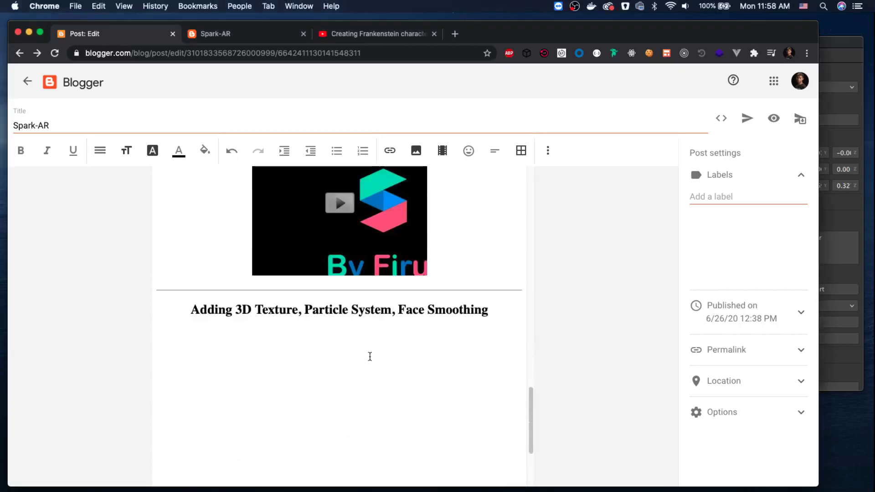
{"action": "left_click", "coordinate": [865, 138]}
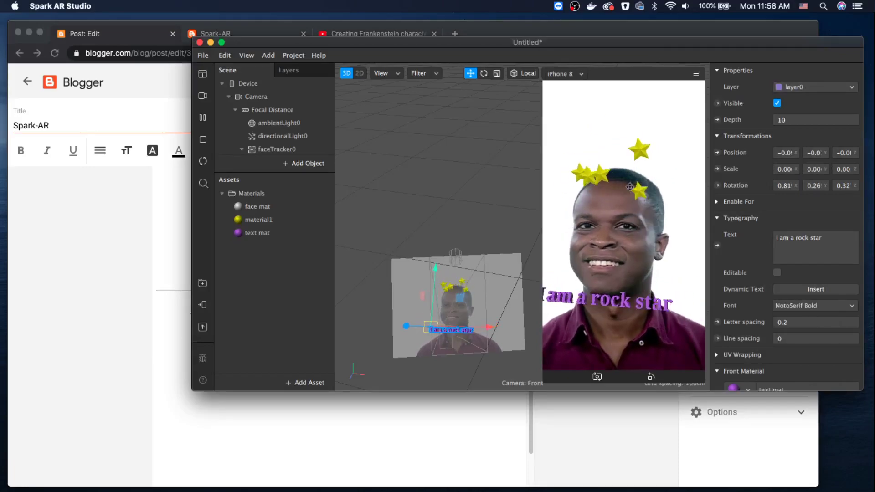
Step: Leave the finished star-and-text example and switch to the desktop with the empty Untitled project
{"action": "left_click", "coordinate": [243, 419]}
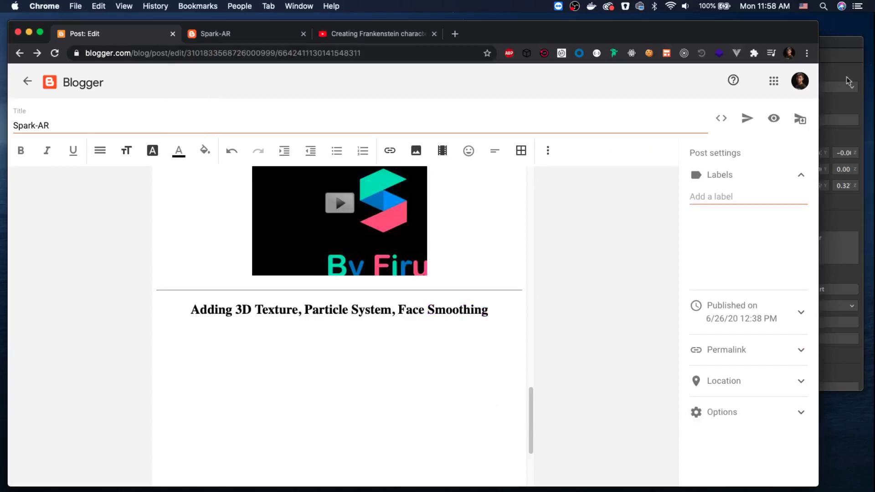
{"action": "left_click", "coordinate": [846, 43]}
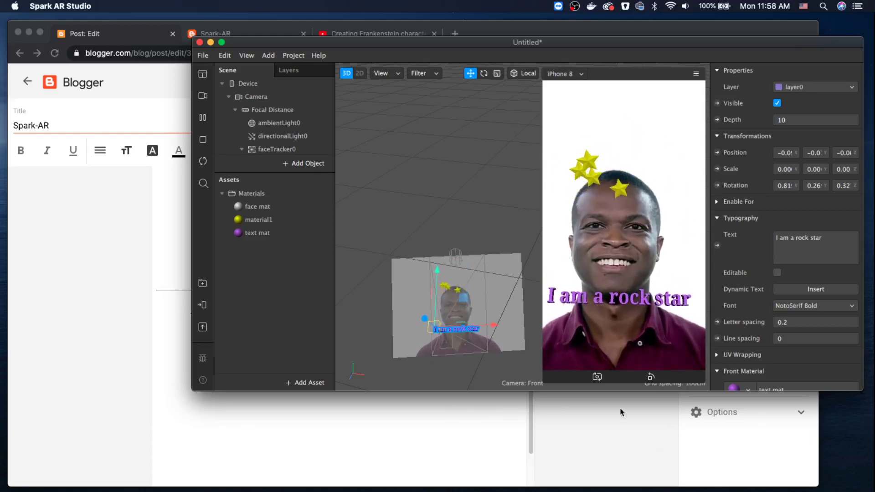
{"action": "key", "text": "ctrl+Right"}
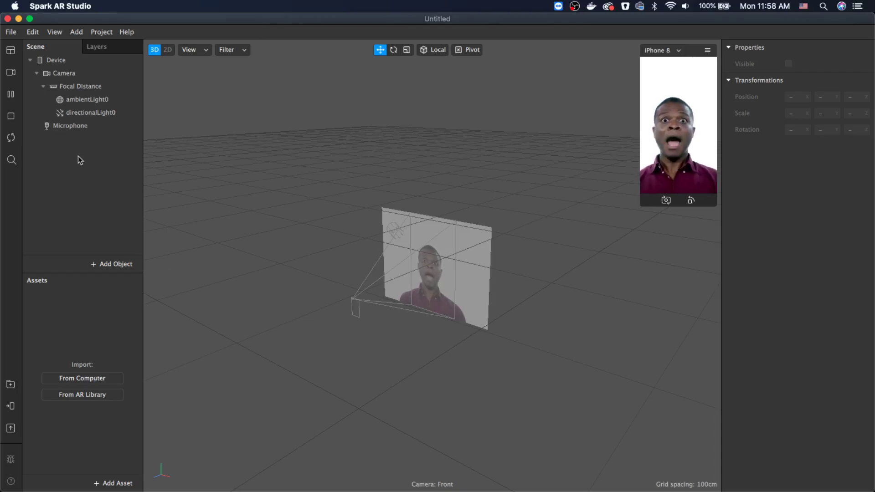
Step: Add a face tracker to the scene and name it faceTracker
{"action": "left_click", "coordinate": [112, 263]}
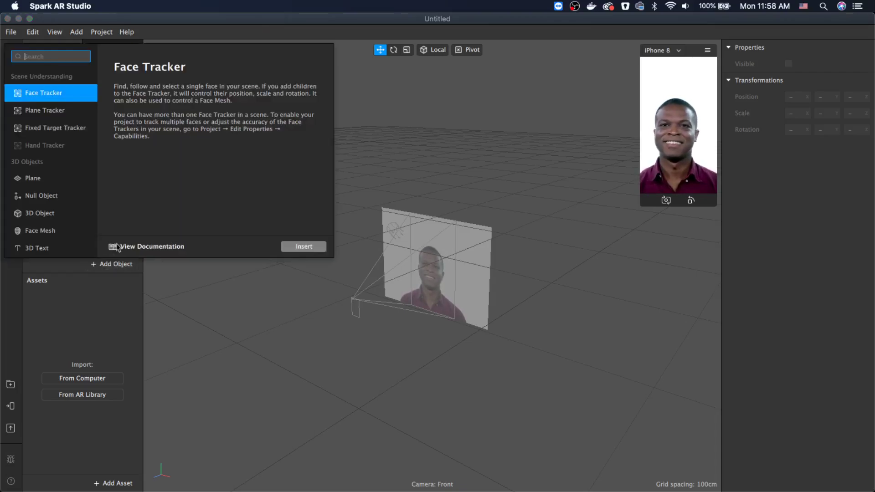
{"action": "double_click", "coordinate": [45, 97]}
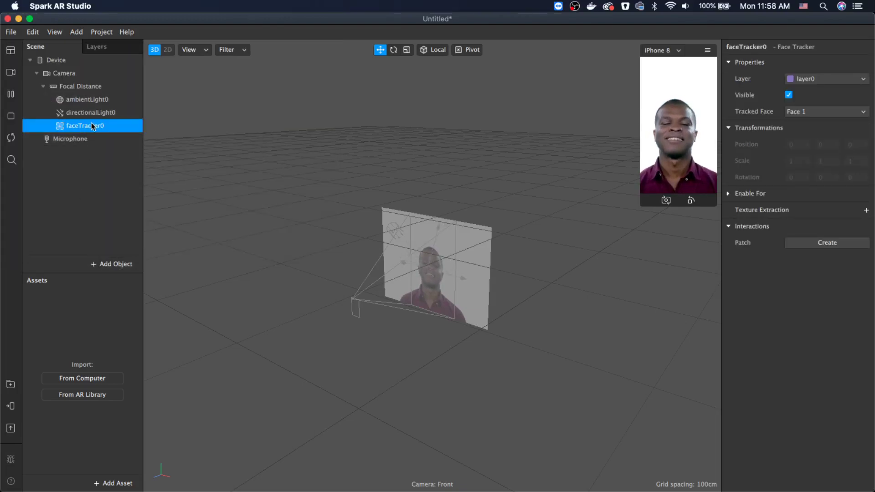
{"action": "double_click", "coordinate": [87, 126]}
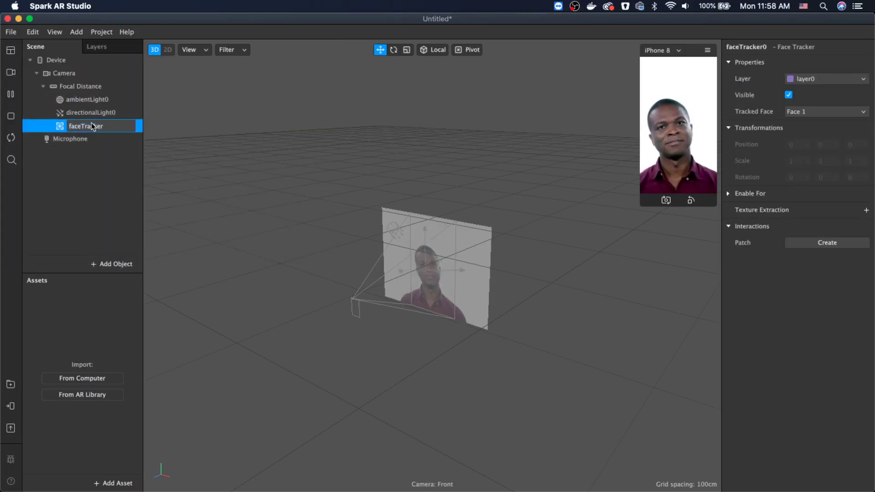
{"action": "key", "text": "Return"}
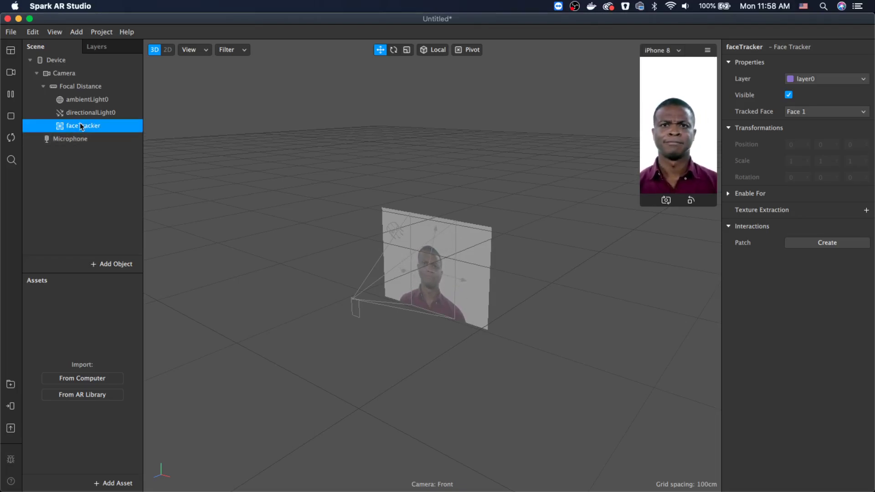
Step: Add a face mesh under faceTracker and rename it faceMesh
{"action": "right_click", "coordinate": [81, 124]}
{"action": "mouse_move", "coordinate": [111, 132]}
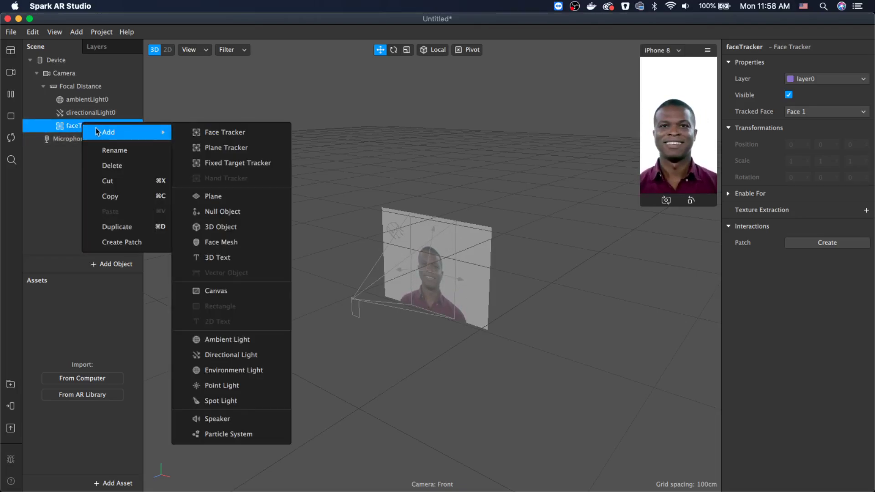
{"action": "left_click", "coordinate": [242, 249]}
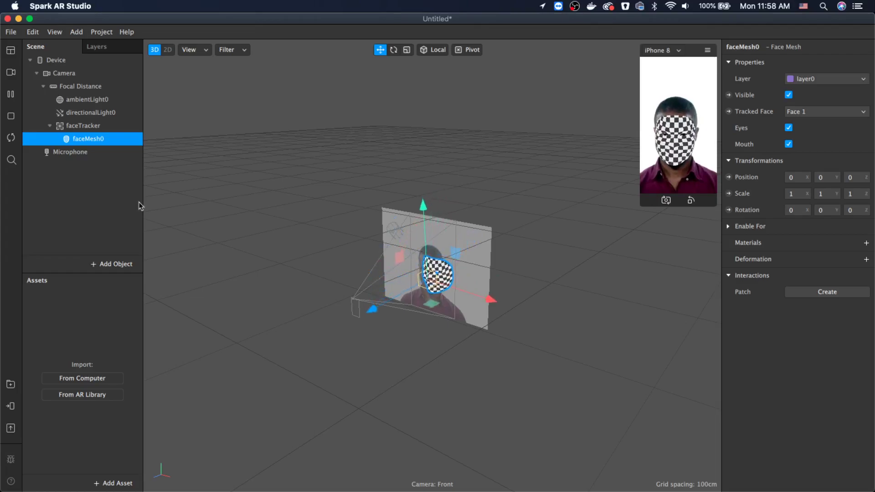
{"action": "double_click", "coordinate": [97, 140]}
{"action": "key", "text": "BackSpace"}
{"action": "key", "text": "Return"}
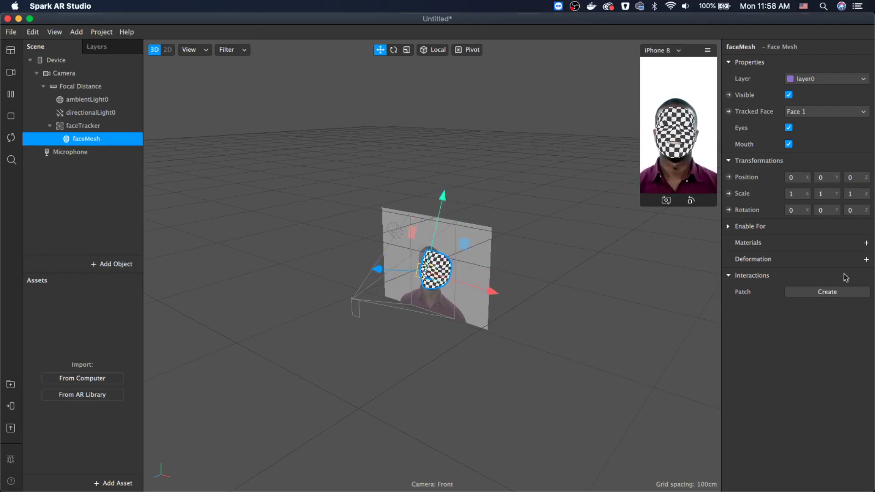
Step: Add a new material to faceMesh and rename it from material0 to 'face mat'
{"action": "left_click", "coordinate": [866, 243]}
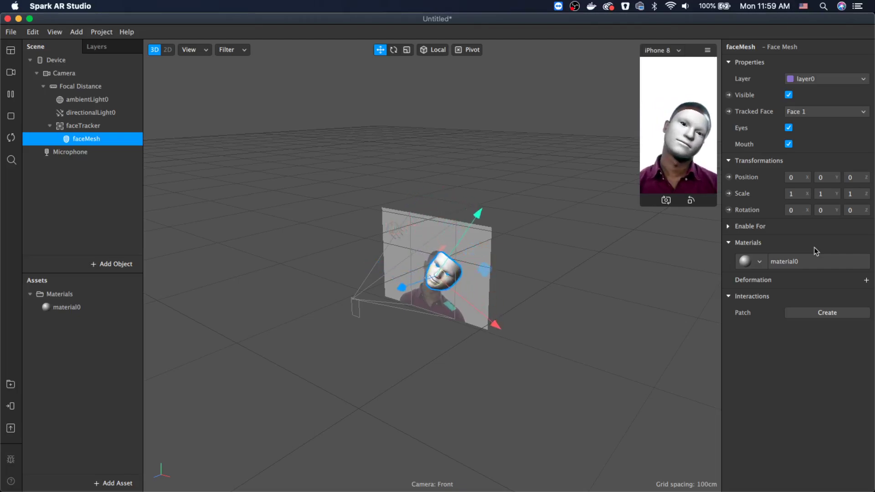
{"action": "left_click", "coordinate": [83, 308]}
{"action": "double_click", "coordinate": [85, 311]}
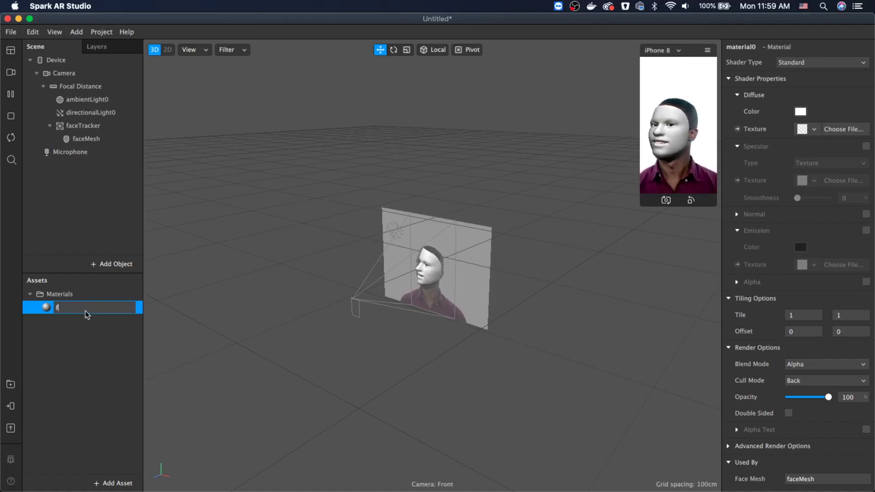
{"action": "type", "text": "face mat"}
{"action": "key", "text": "Return"}
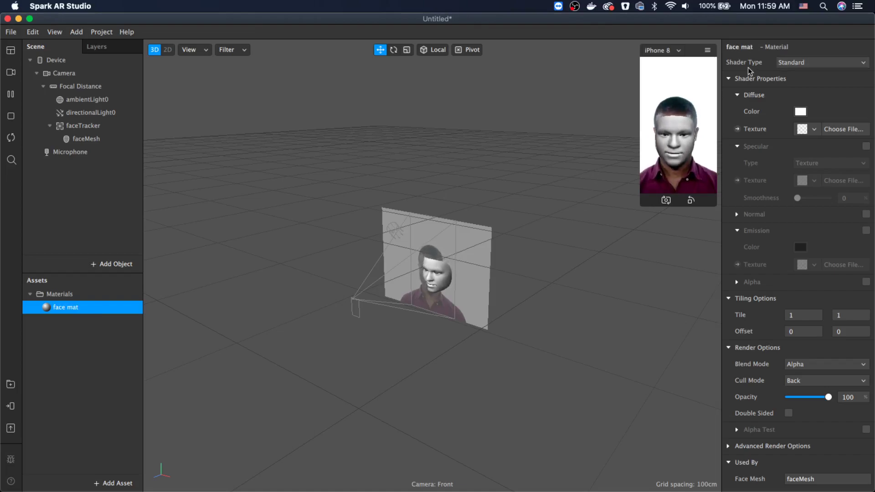
{"action": "left_click", "coordinate": [802, 62]}
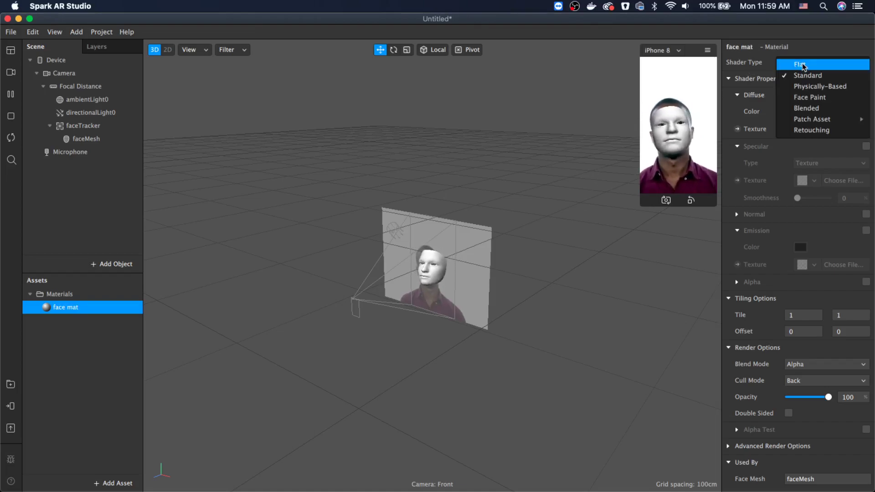
Step: Switch face mat to the Retouching shader with Skin Smoothing 77 and Full Screen enabled
{"action": "left_click", "coordinate": [818, 131]}
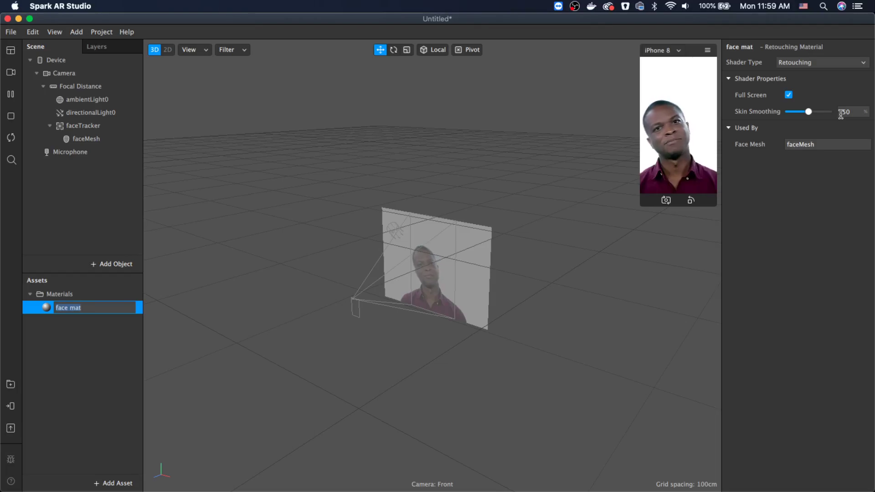
{"action": "left_click_drag", "start_coordinate": [808, 112], "coordinate": [821, 114]}
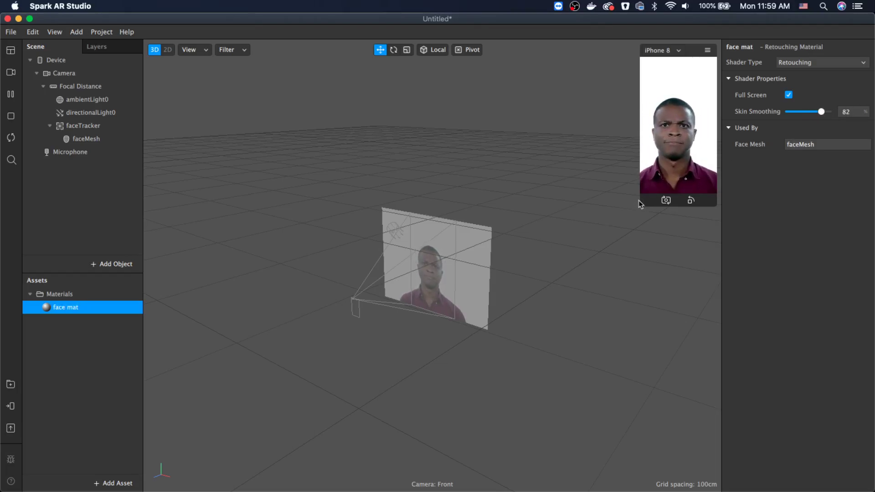
{"action": "left_click_drag", "start_coordinate": [639, 205], "coordinate": [496, 461]}
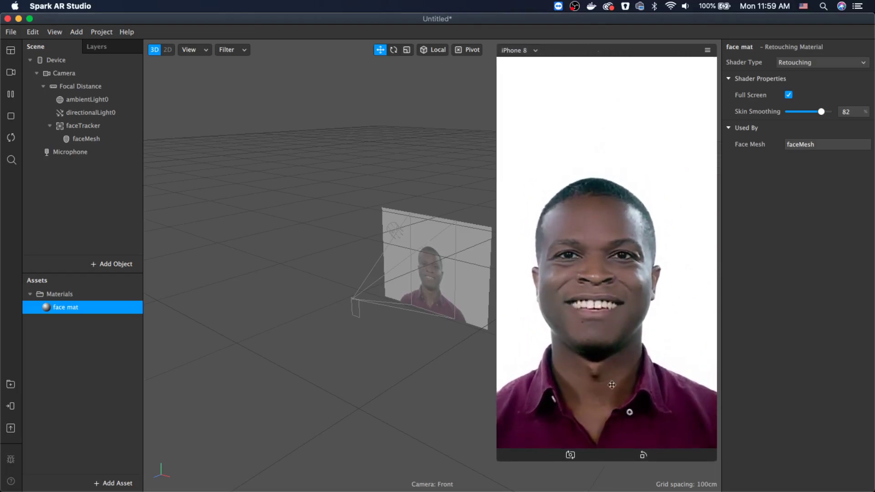
{"action": "left_click_drag", "start_coordinate": [821, 112], "coordinate": [823, 114]}
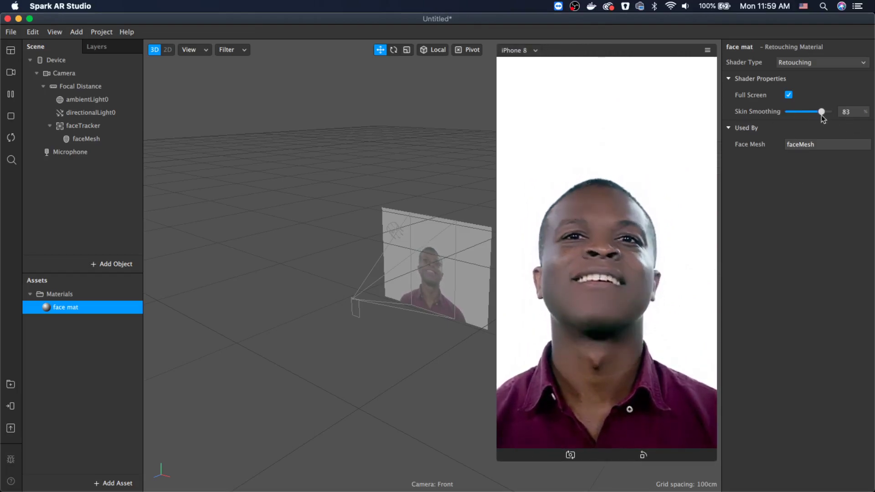
{"action": "left_click", "coordinate": [789, 98]}
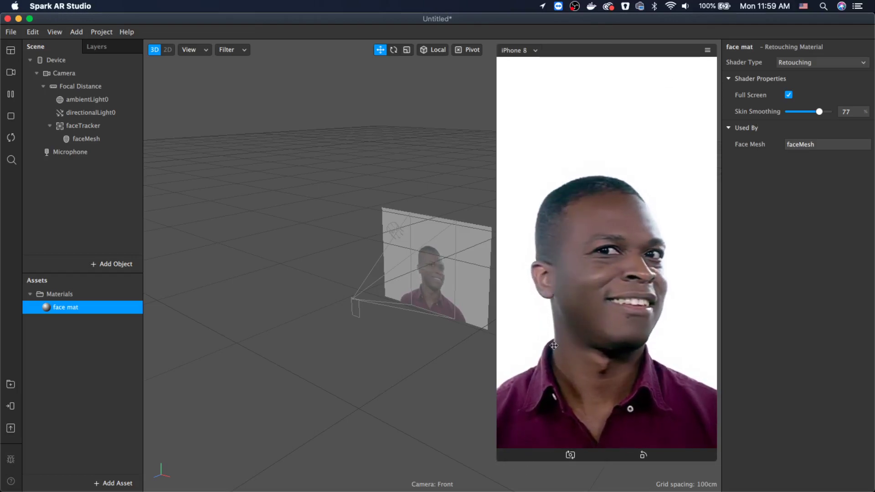
{"action": "left_click_drag", "start_coordinate": [502, 460], "coordinate": [570, 332]}
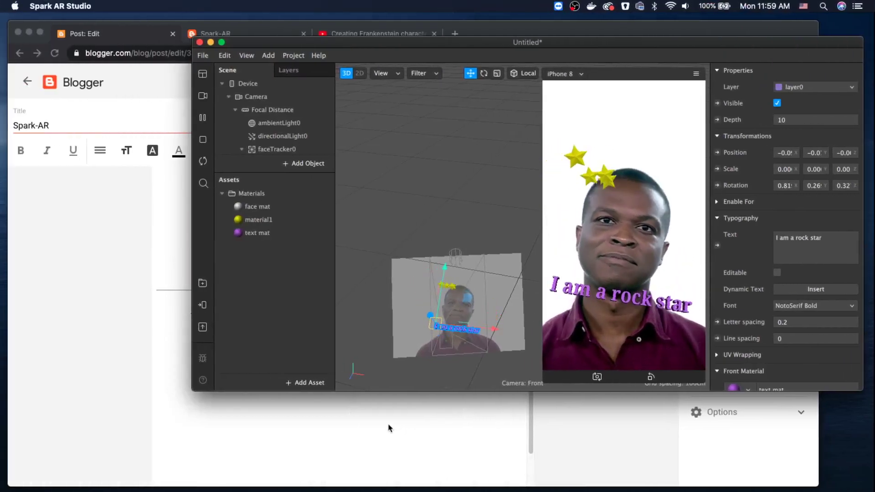
{"action": "left_click", "coordinate": [389, 428]}
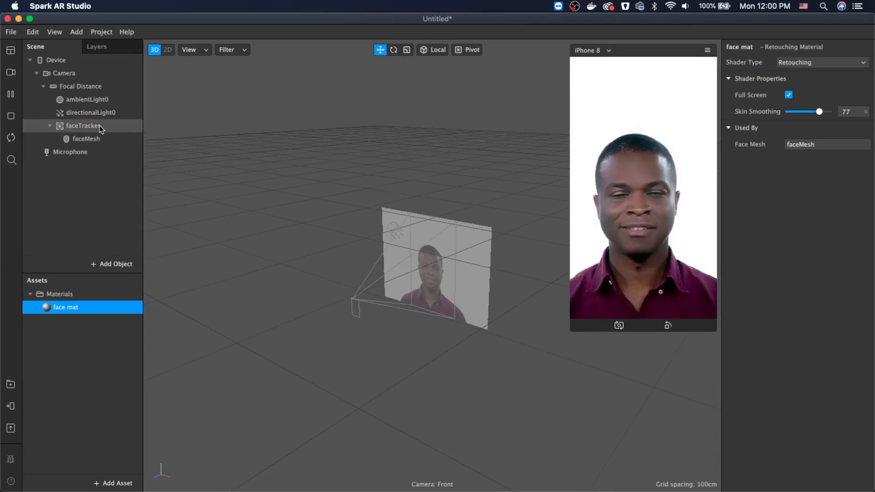
Step: Add a particle system under faceTracker and move the emitter up above the head
{"action": "right_click", "coordinate": [90, 131]}
{"action": "mouse_move", "coordinate": [136, 136]}
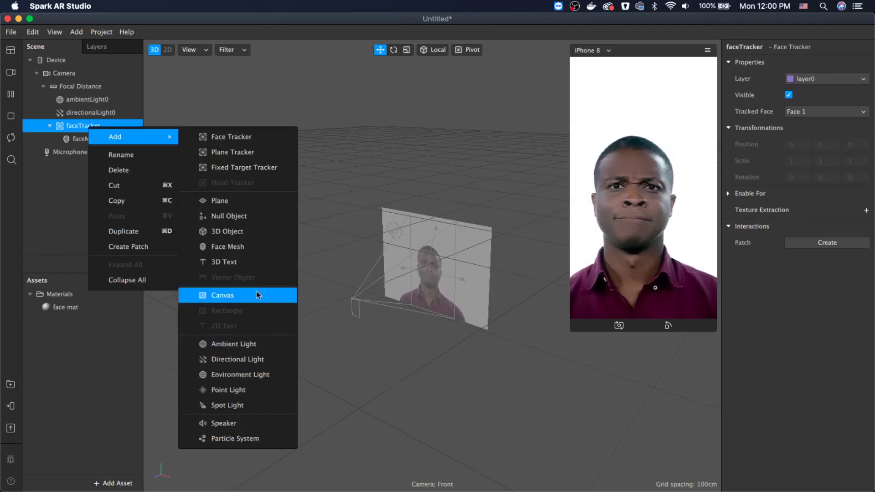
{"action": "left_click", "coordinate": [225, 440]}
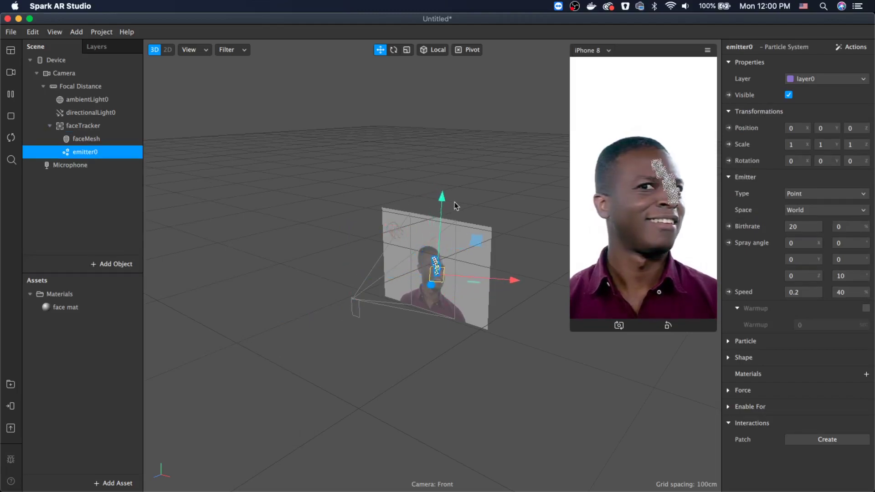
{"action": "left_click_drag", "start_coordinate": [444, 197], "coordinate": [442, 174]}
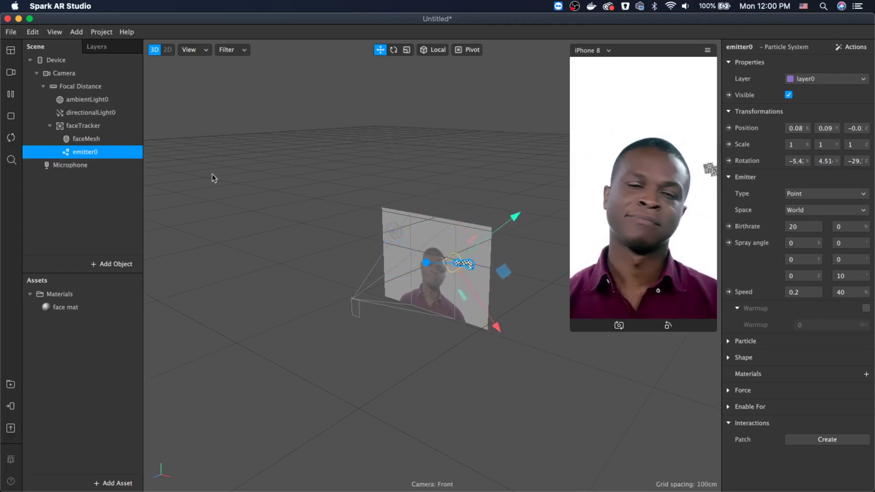
Step: Fine-tune the emitter's height, pausing the preview, until the particles spawn above the head
{"action": "left_click", "coordinate": [11, 94]}
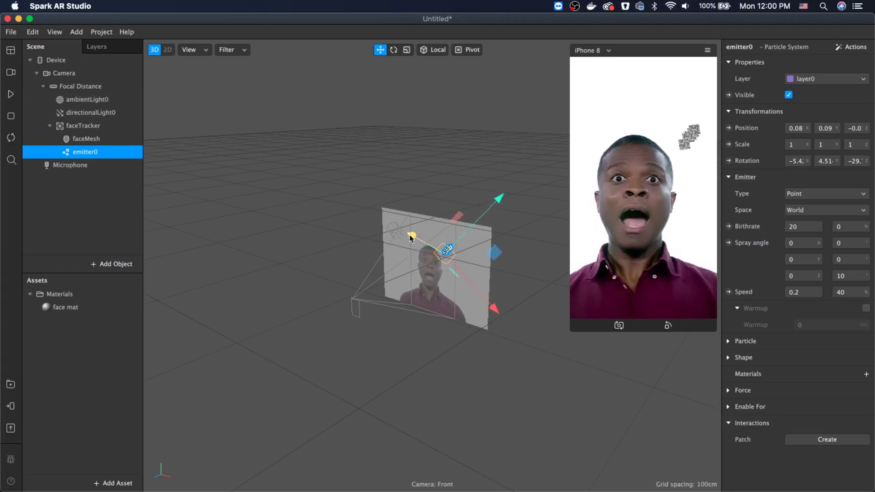
{"action": "left_click", "coordinate": [11, 95]}
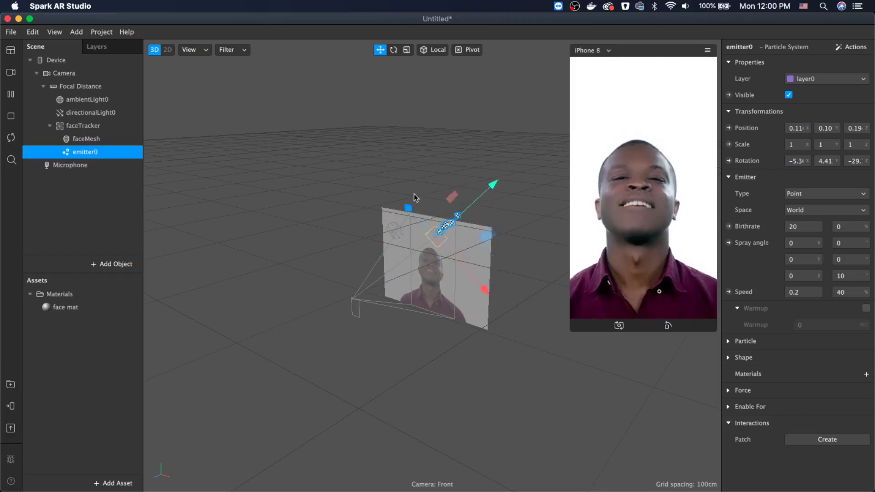
{"action": "left_click", "coordinate": [11, 97]}
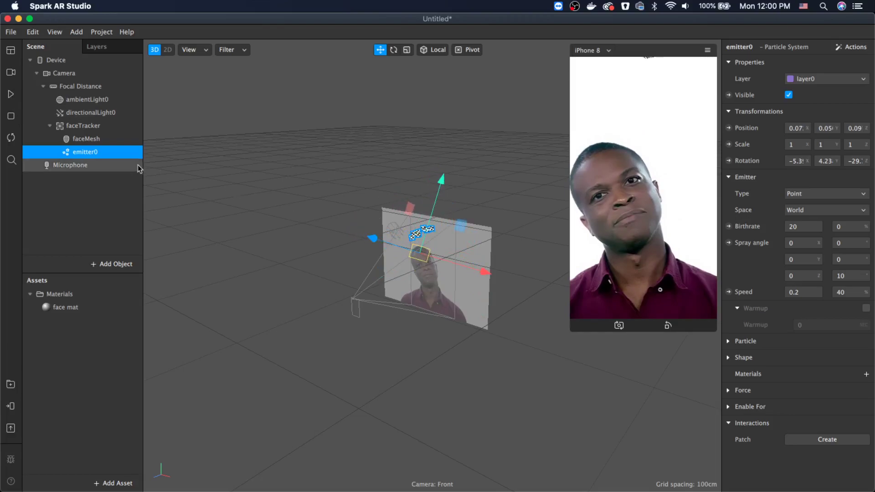
{"action": "left_click", "coordinate": [11, 94]}
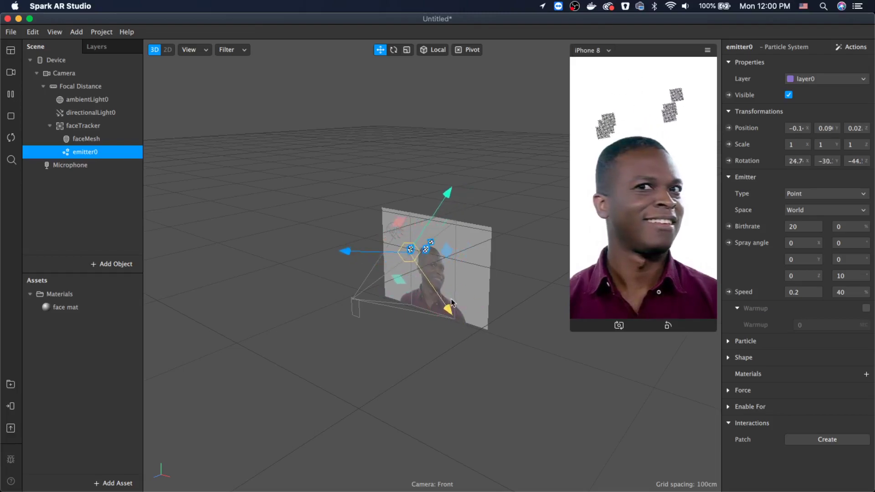
{"action": "left_click", "coordinate": [16, 93]}
{"action": "left_click_drag", "start_coordinate": [412, 326], "coordinate": [432, 335]}
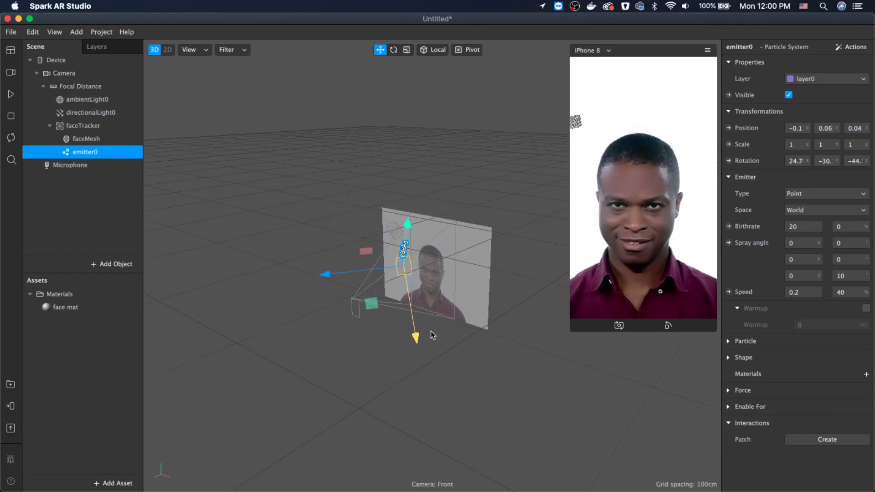
{"action": "left_click", "coordinate": [11, 94]}
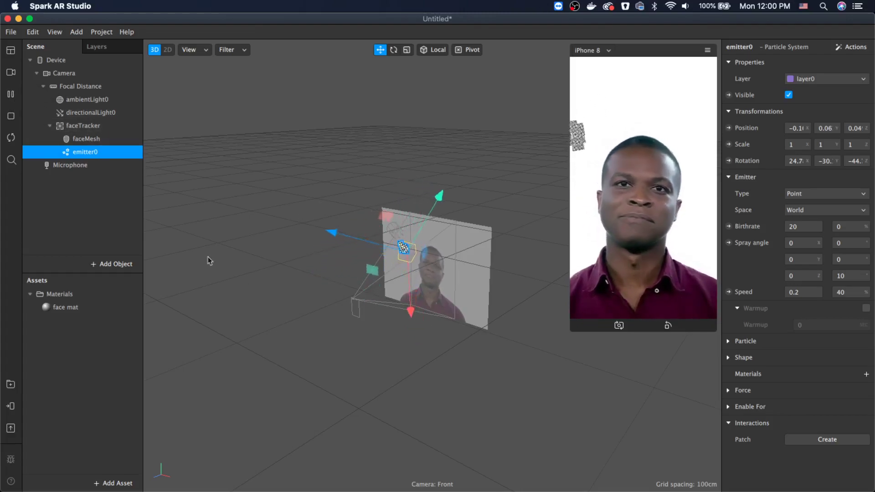
{"action": "left_click", "coordinate": [11, 94]}
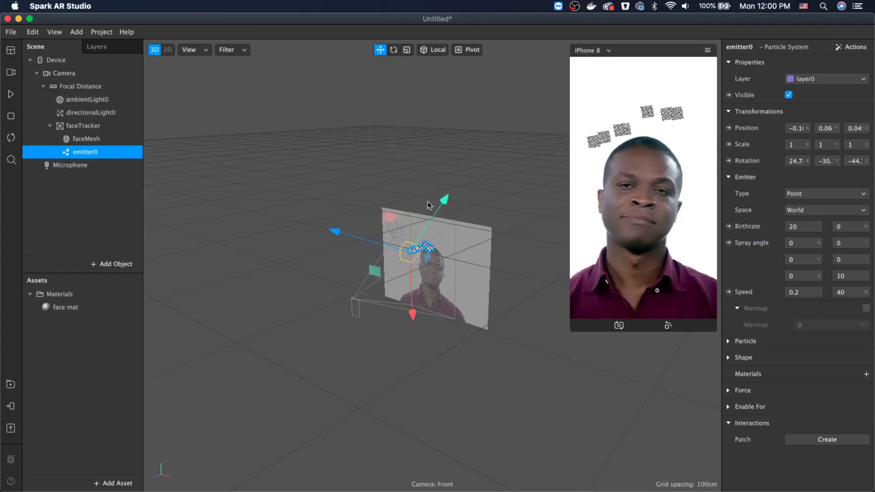
{"action": "left_click_drag", "start_coordinate": [443, 203], "coordinate": [450, 192]}
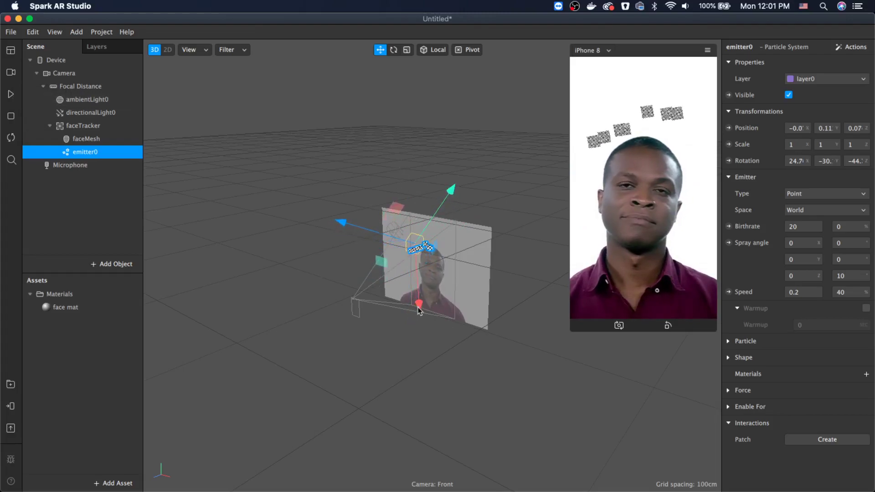
{"action": "left_click", "coordinate": [10, 94]}
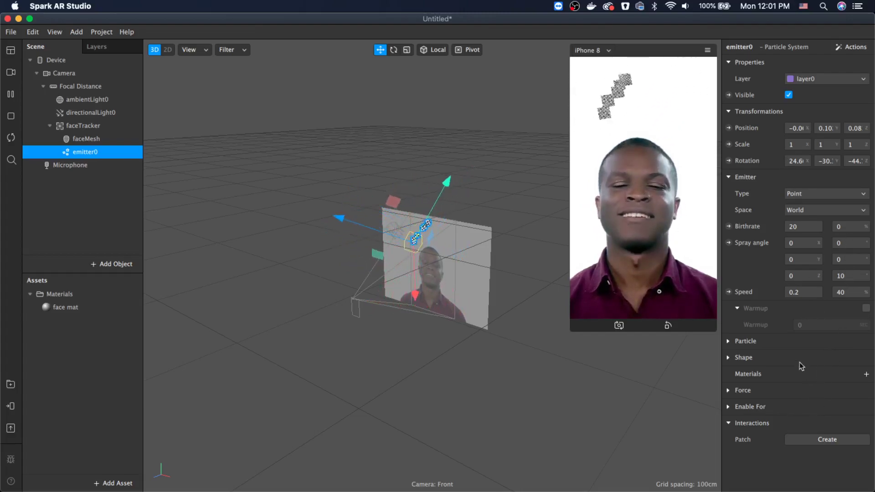
Step: Add a new material to emitter0 and rename it 'shape mat'
{"action": "left_click", "coordinate": [865, 375]}
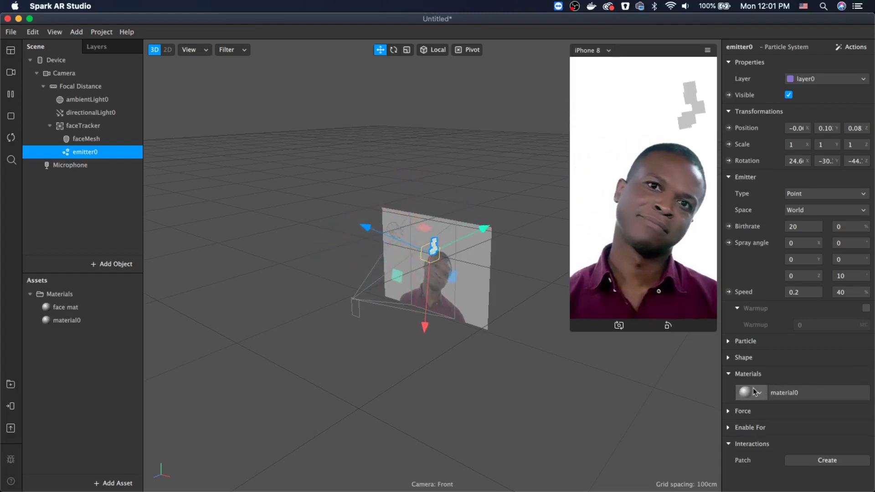
{"action": "left_click", "coordinate": [56, 321]}
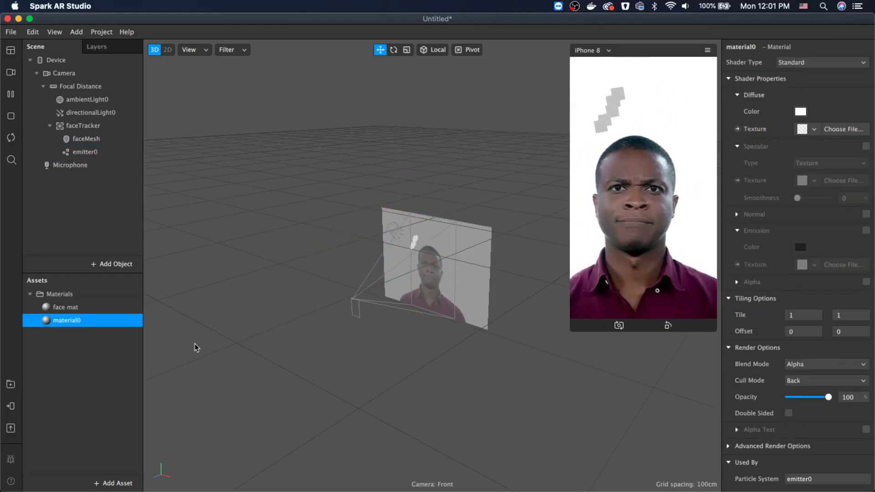
{"action": "key", "text": "Return"}
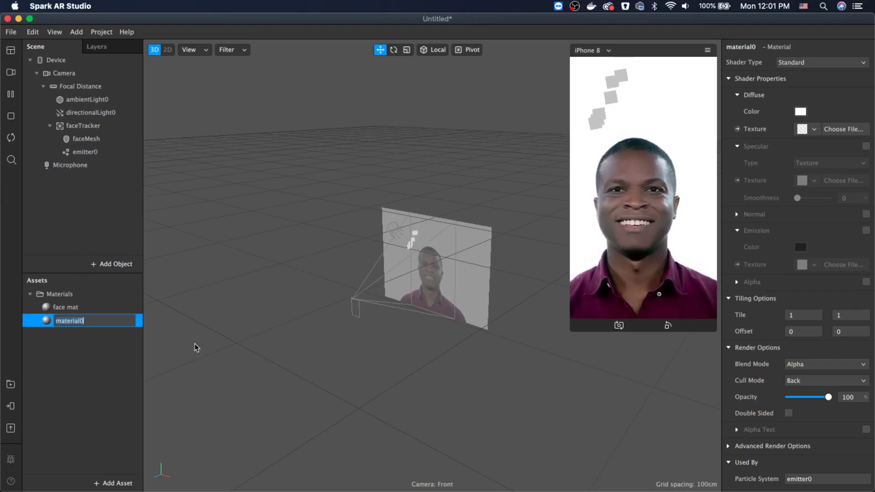
{"action": "type", "text": "sha"}
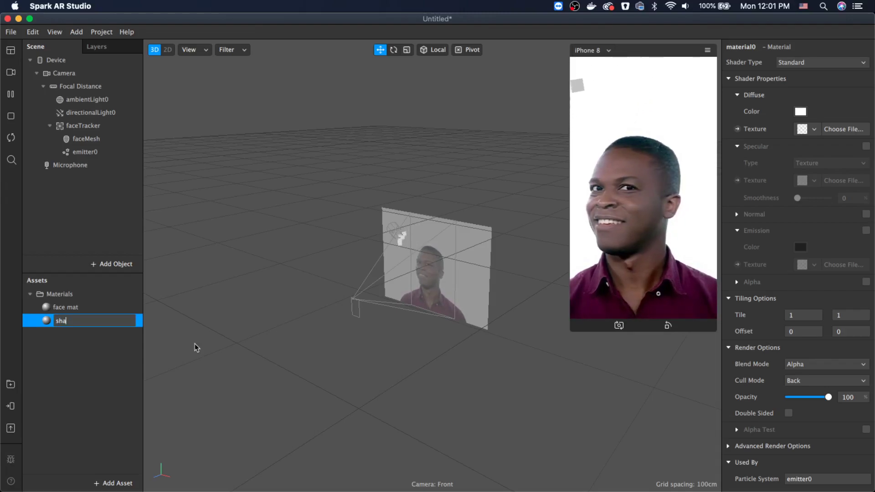
{"action": "type", "text": "pe mat"}
{"action": "key", "text": "Return"}
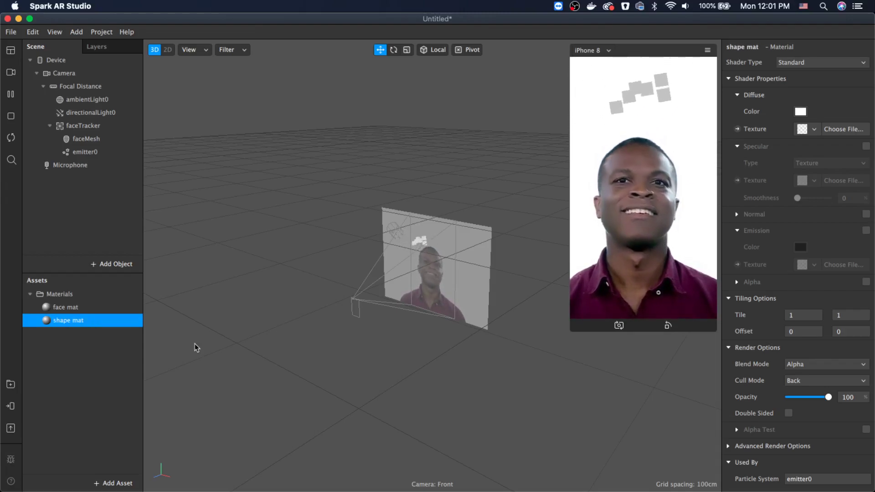
{"action": "left_click", "coordinate": [89, 154]}
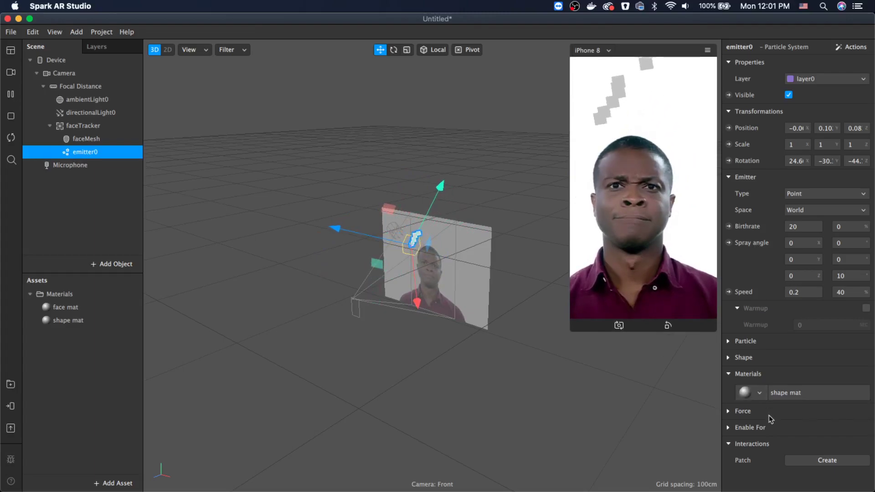
Step: Set the emitter's particle shape to Star
{"action": "left_click", "coordinate": [728, 357]}
{"action": "left_click", "coordinate": [827, 373]}
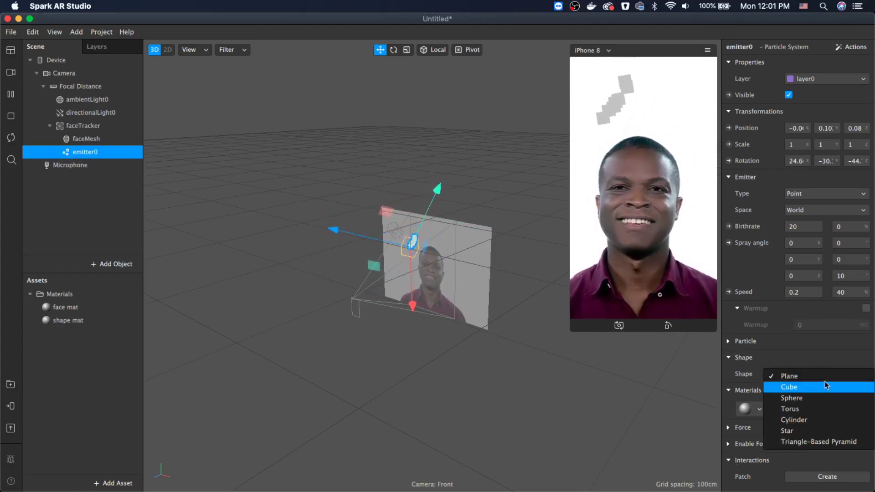
{"action": "left_click", "coordinate": [824, 387]}
{"action": "left_click", "coordinate": [811, 376]}
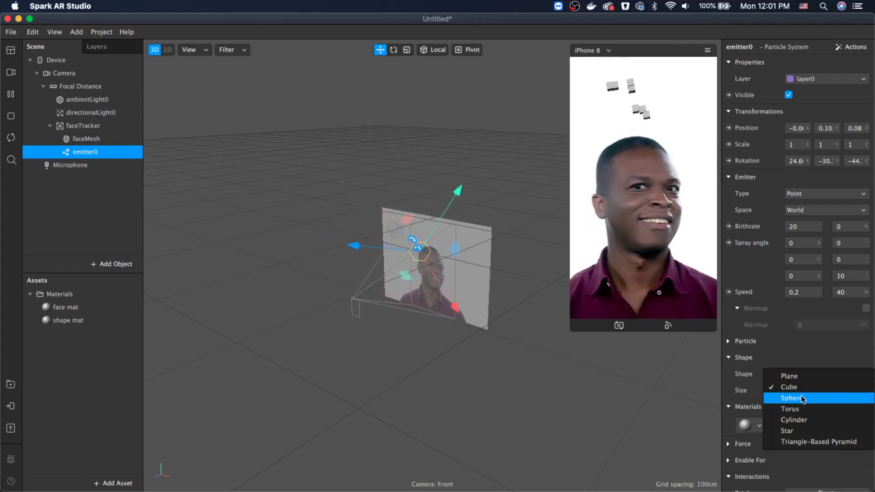
{"action": "left_click", "coordinate": [797, 431]}
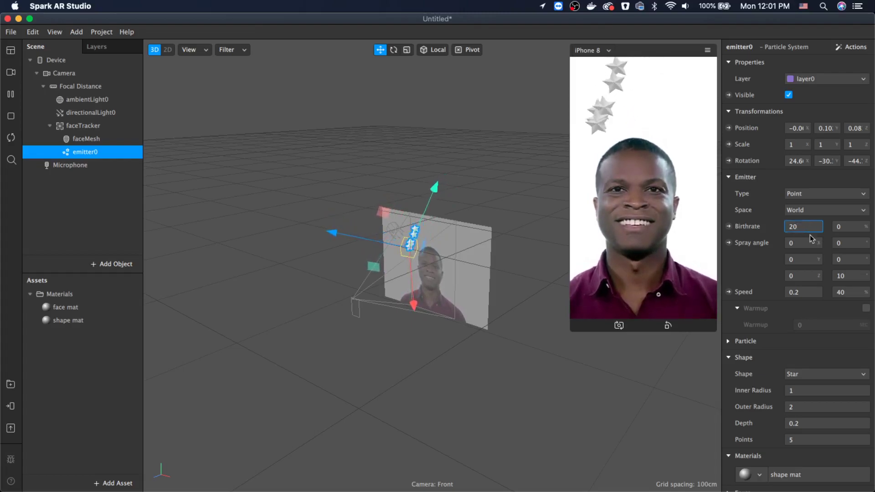
Step: Set the emitter speed to 0.1
{"action": "left_click", "coordinate": [812, 291]}
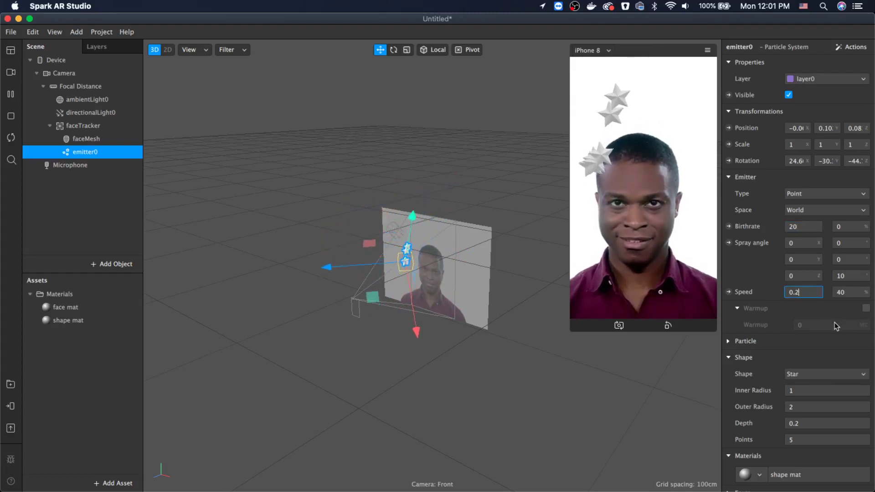
{"action": "key", "text": "BackSpace"}
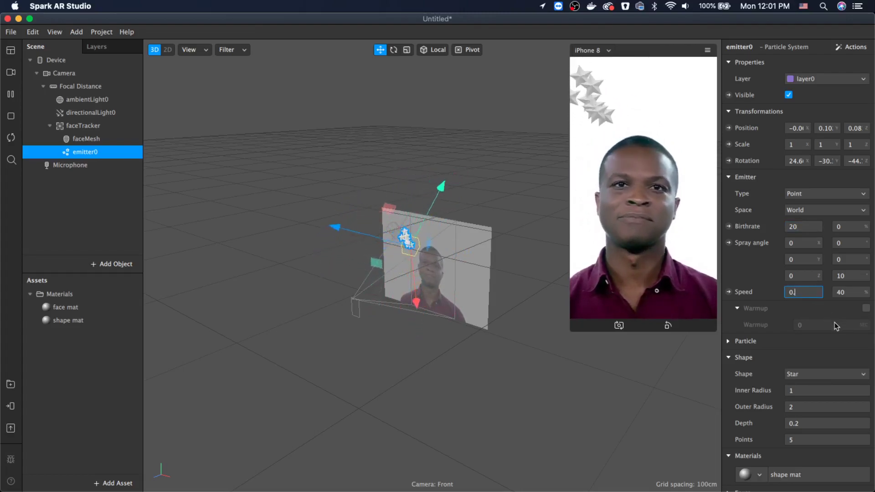
{"action": "type", "text": "001"}
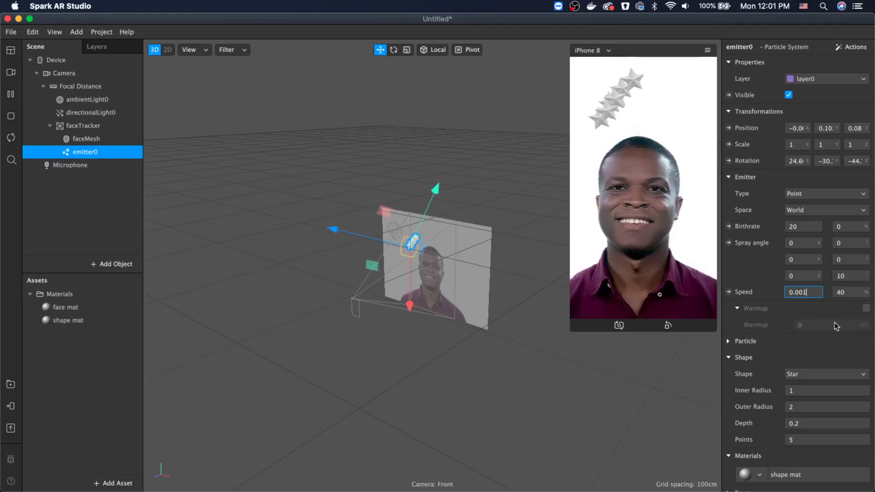
{"action": "key", "text": "Return"}
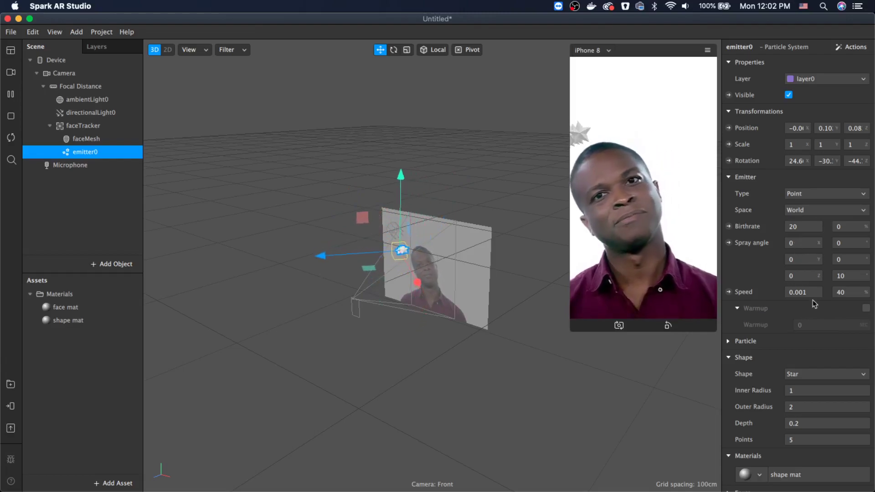
{"action": "left_click", "coordinate": [801, 292]}
{"action": "key", "text": "BackSpace"}
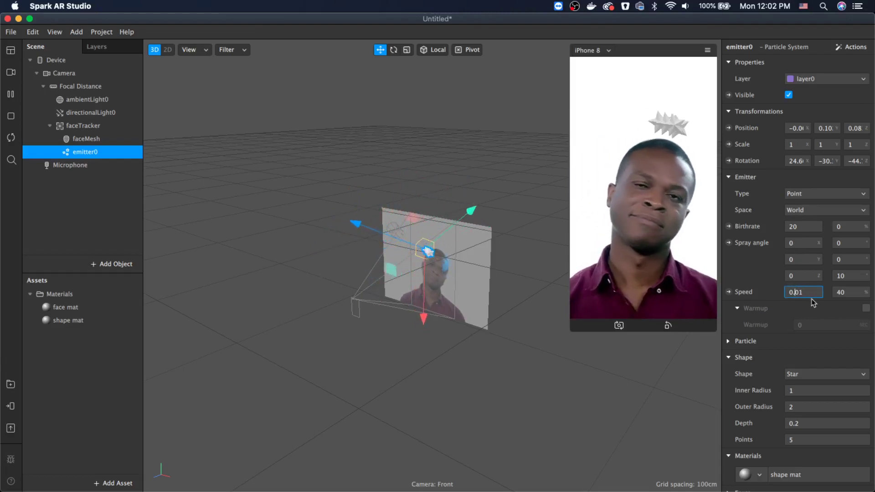
{"action": "key", "text": "Return"}
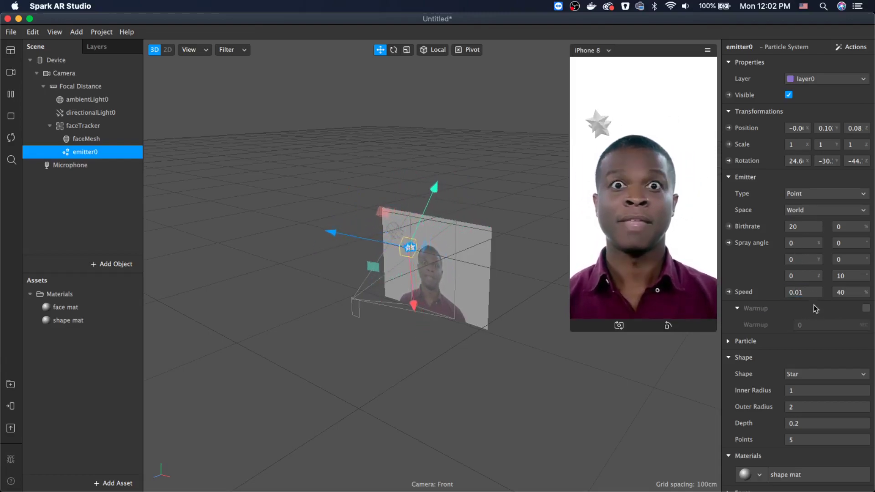
{"action": "left_click", "coordinate": [803, 293]}
{"action": "key", "text": "BackSpace"}
{"action": "key", "text": "BackSpace"}
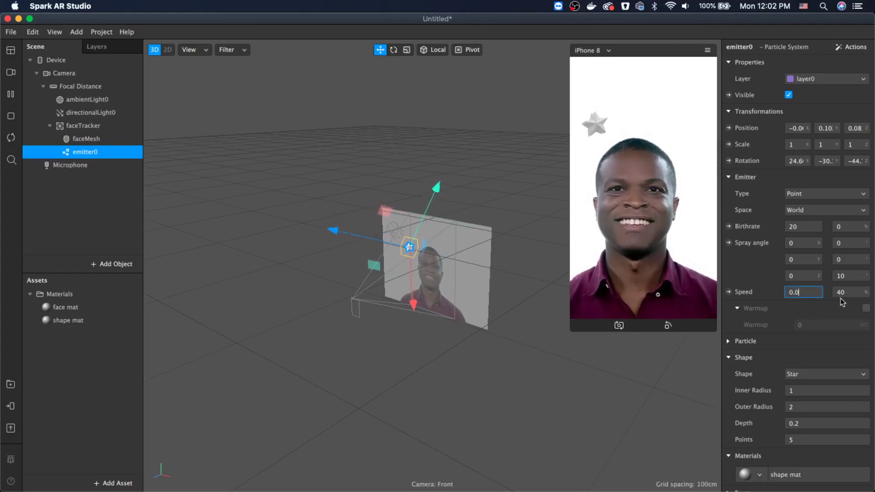
{"action": "type", "text": "1"}
{"action": "key", "text": "Return"}
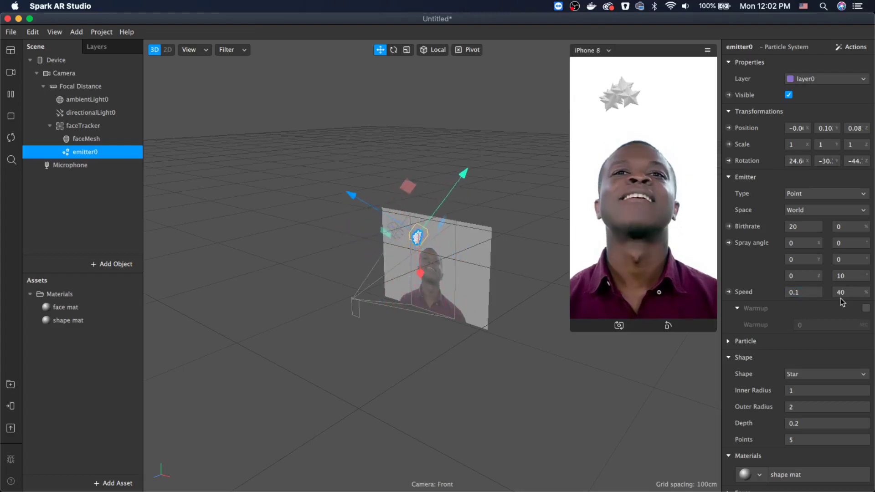
{"action": "left_click_drag", "start_coordinate": [494, 365], "coordinate": [637, 357]}
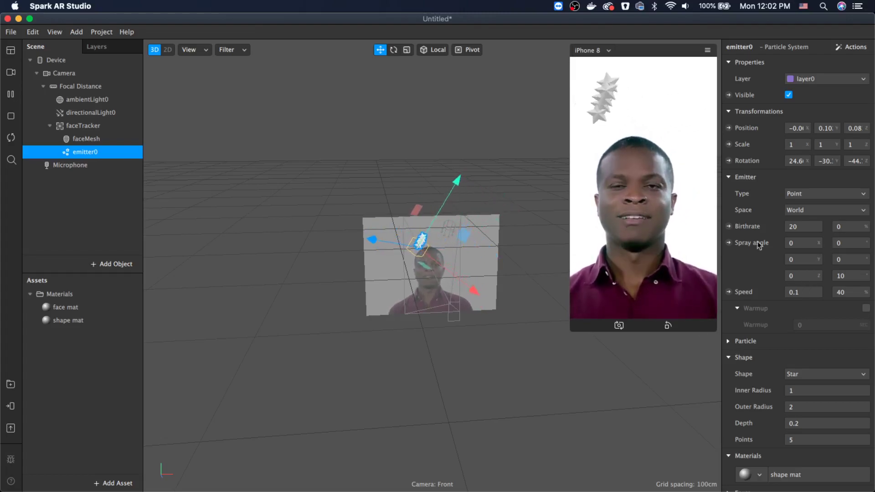
Step: Give shape mat a yellow Lemon diffuse colour
{"action": "left_click", "coordinate": [72, 322]}
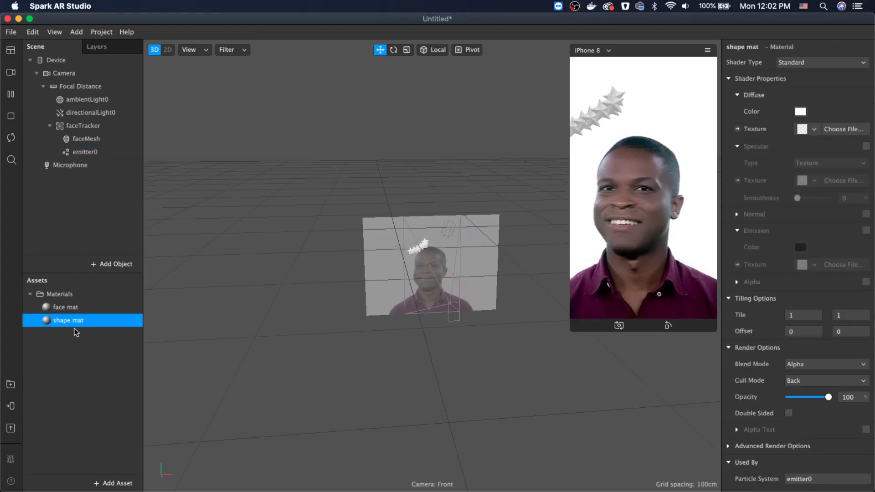
{"action": "left_click", "coordinate": [800, 112]}
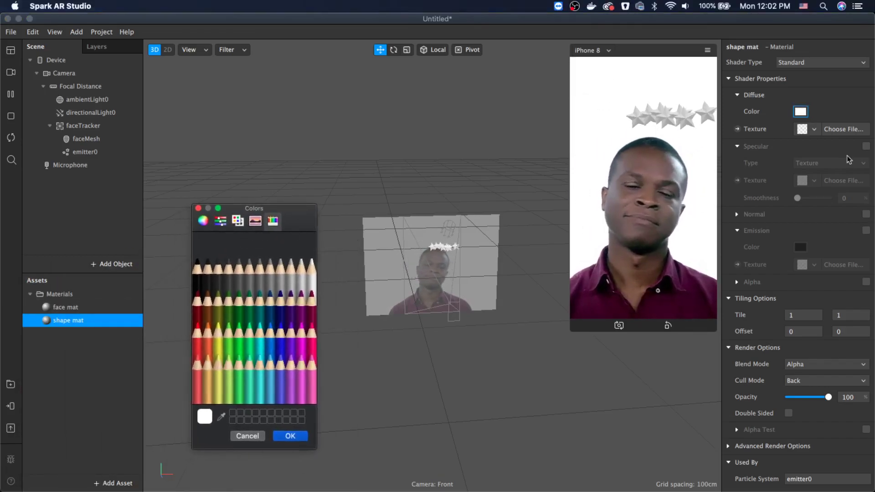
{"action": "left_click", "coordinate": [219, 339]}
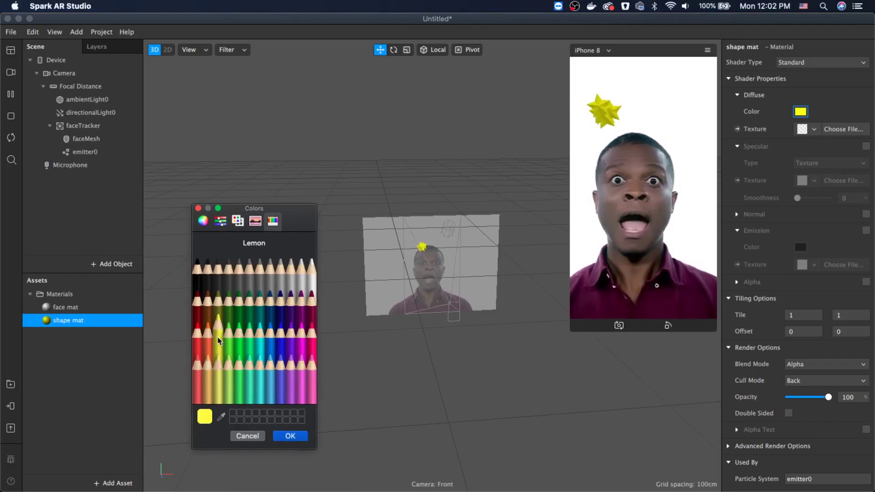
{"action": "left_click", "coordinate": [285, 436]}
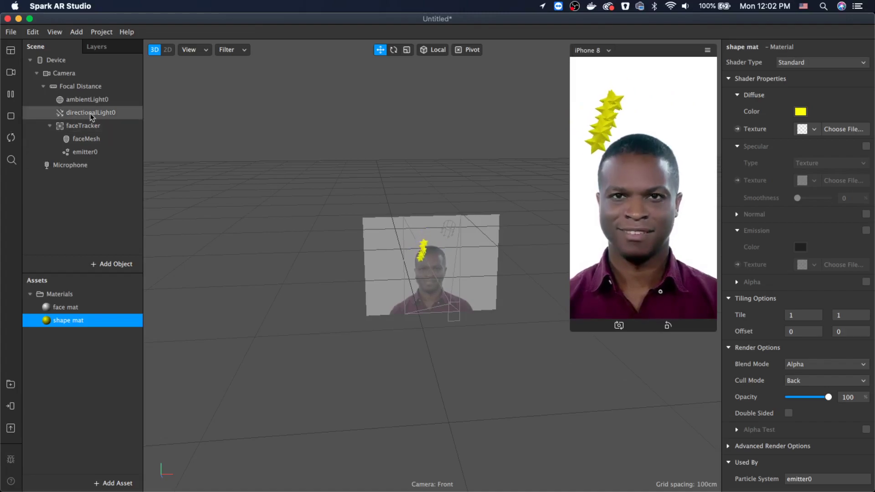
Step: Add a 3D text object, 3dText0, under faceTracker
{"action": "right_click", "coordinate": [81, 130]}
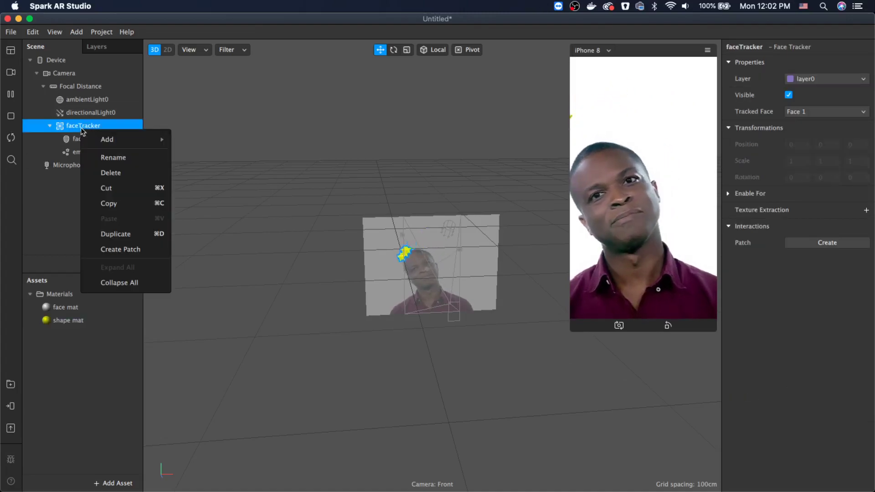
{"action": "mouse_move", "coordinate": [109, 139]}
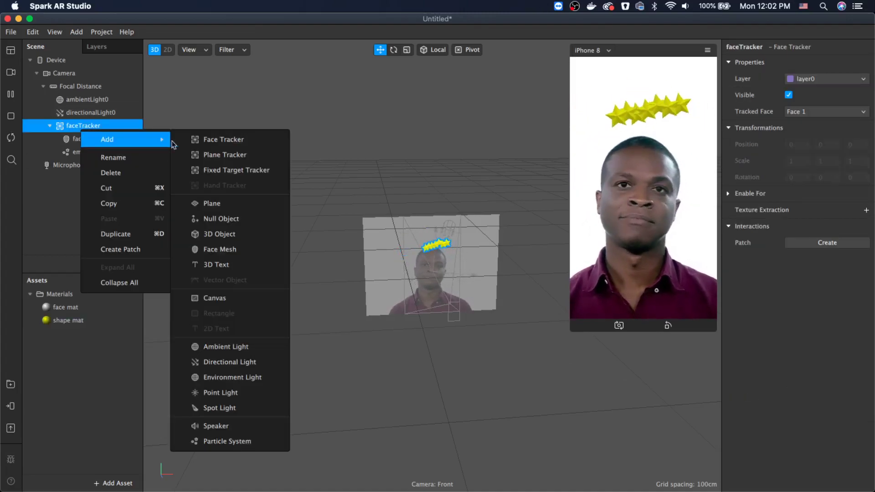
{"action": "left_click", "coordinate": [226, 267]}
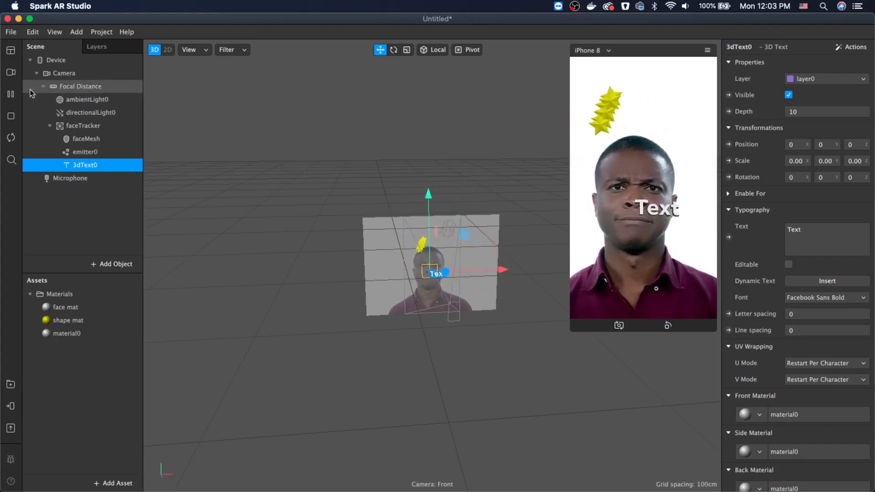
Step: With the preview paused, move 3dText0 lower and slightly left over the lower face
{"action": "left_click", "coordinate": [11, 94]}
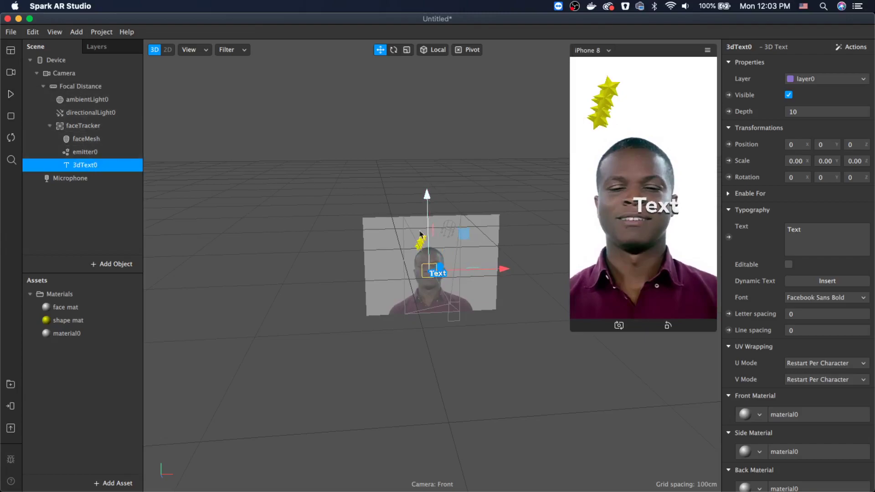
{"action": "scroll", "coordinate": [422, 330], "scroll_direction": "up", "scroll_amount": 3}
{"action": "right_click_drag", "start_coordinate": [541, 360], "coordinate": [414, 173]}
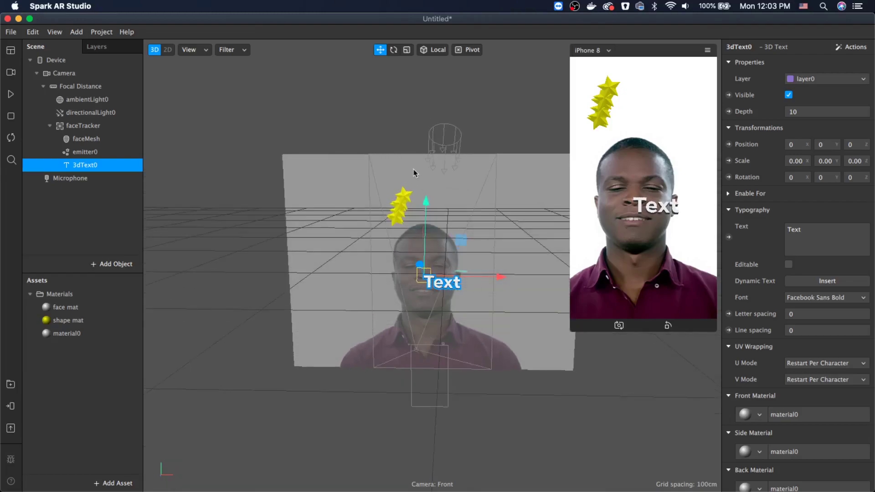
{"action": "left_click_drag", "start_coordinate": [424, 197], "coordinate": [495, 302]}
{"action": "left_click", "coordinate": [826, 230]}
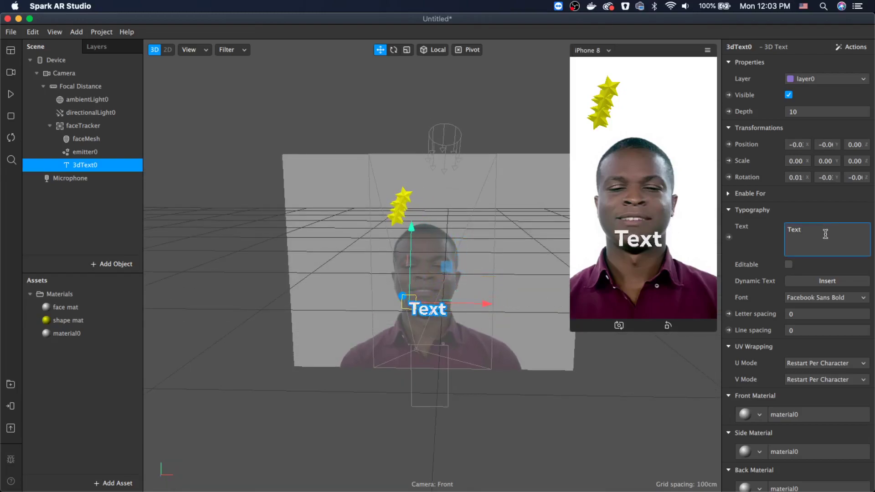
Step: Replace the placeholder text with 'I am a rockstar' and shift the text left
{"action": "key", "text": "BackSpace"}
{"action": "key", "text": "BackSpace"}
{"action": "key", "text": "BackSpace"}
{"action": "type", "text": "I am a rockstar"}
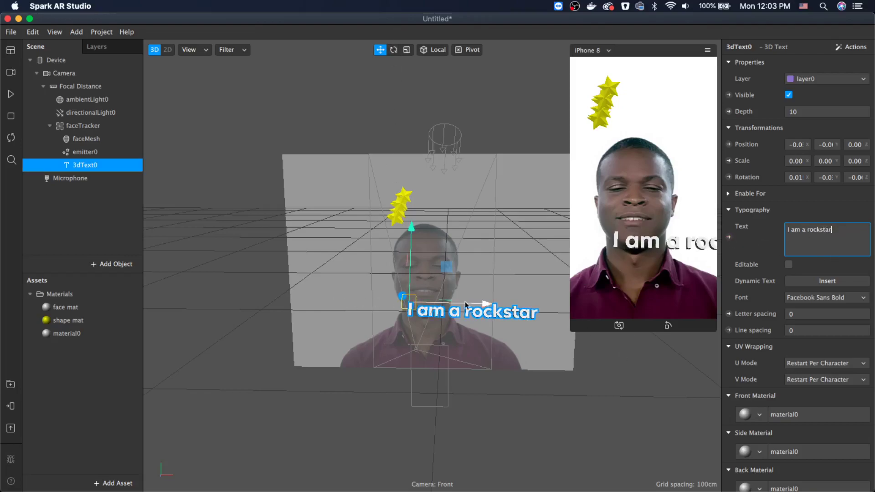
{"action": "left_click_drag", "start_coordinate": [484, 306], "coordinate": [458, 306]}
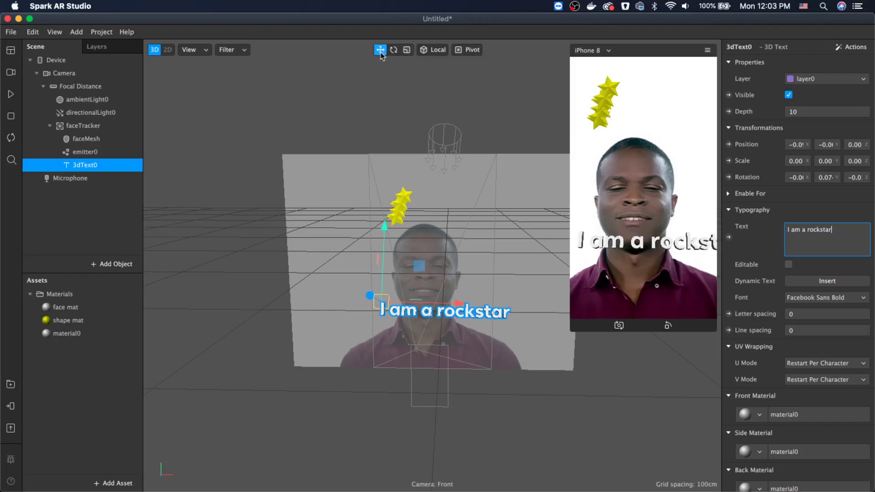
Step: Narrow the 3D text horizontally and move it down just below the chin
{"action": "left_click", "coordinate": [406, 50]}
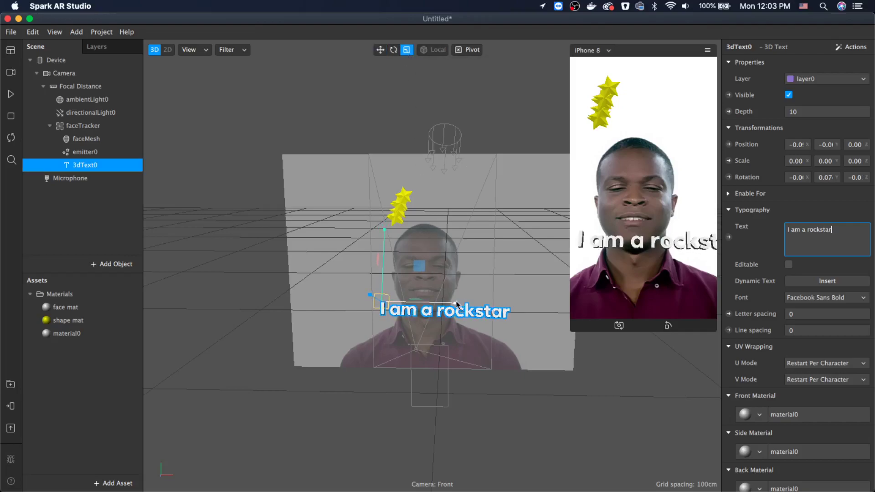
{"action": "left_click_drag", "start_coordinate": [455, 308], "coordinate": [424, 301]}
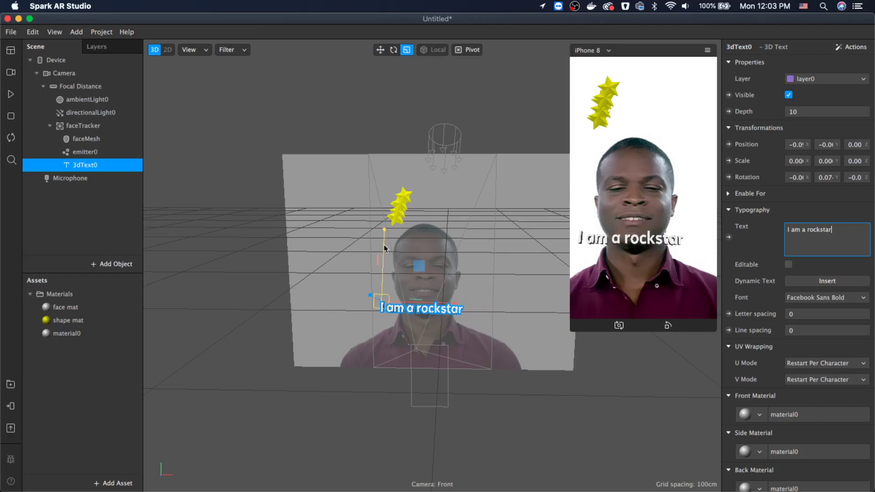
{"action": "left_click", "coordinate": [380, 50]}
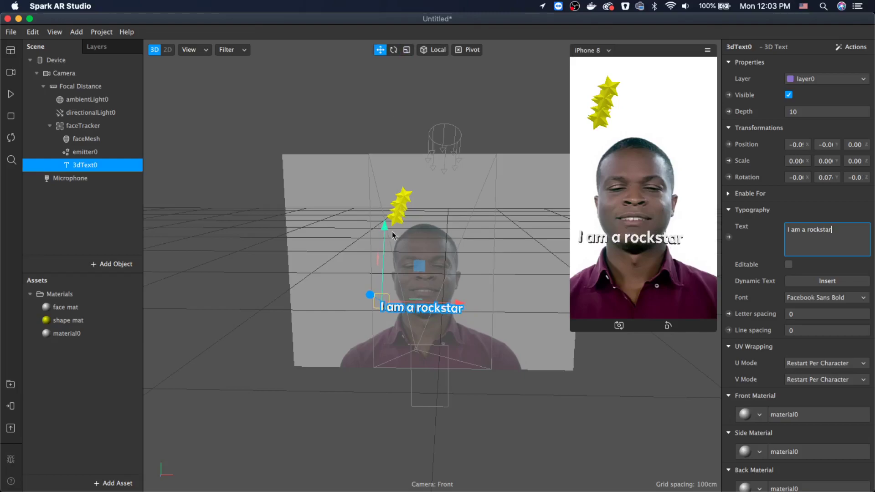
{"action": "left_click_drag", "start_coordinate": [387, 227], "coordinate": [384, 241]}
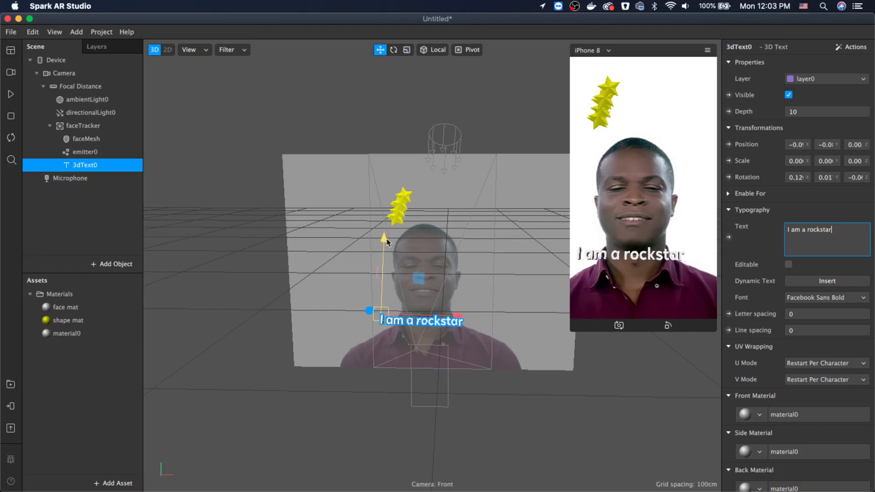
{"action": "left_click_drag", "start_coordinate": [457, 315], "coordinate": [462, 319]}
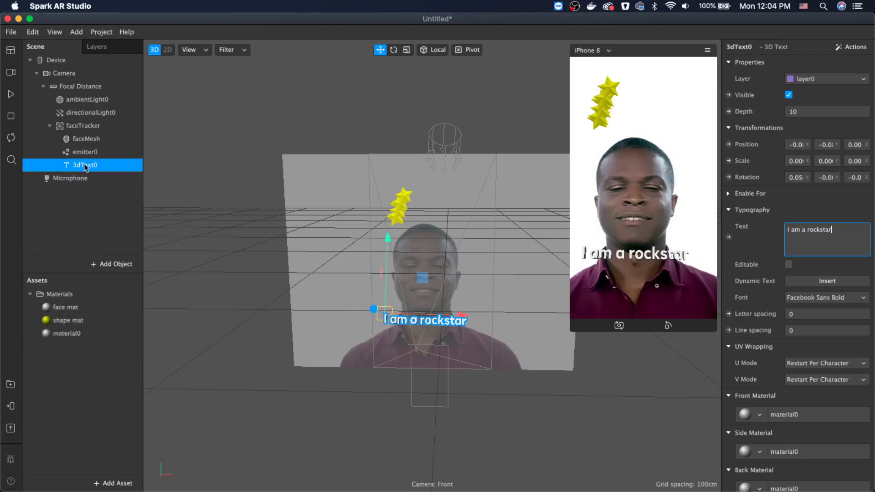
Step: Rename the text's material0 to 'text mat'
{"action": "left_click", "coordinate": [66, 334]}
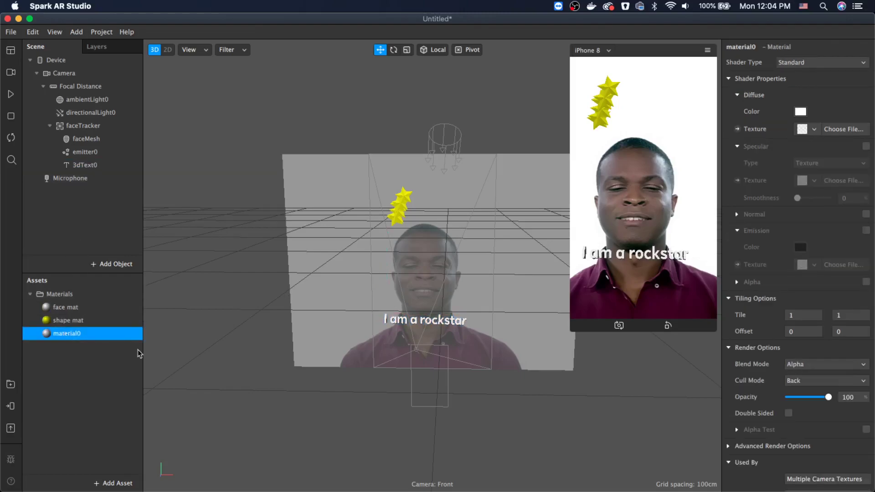
{"action": "key", "text": "Return"}
{"action": "type", "text": "tex"}
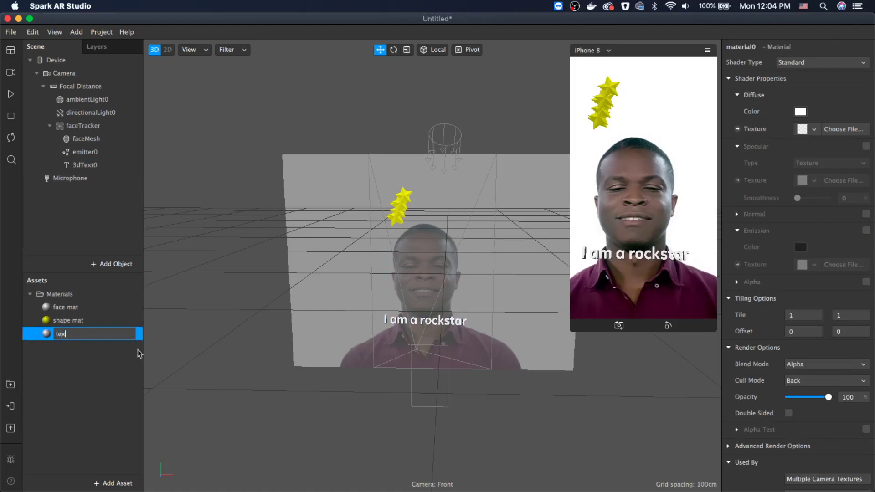
{"action": "type", "text": "t mat"}
{"action": "key", "text": "Return"}
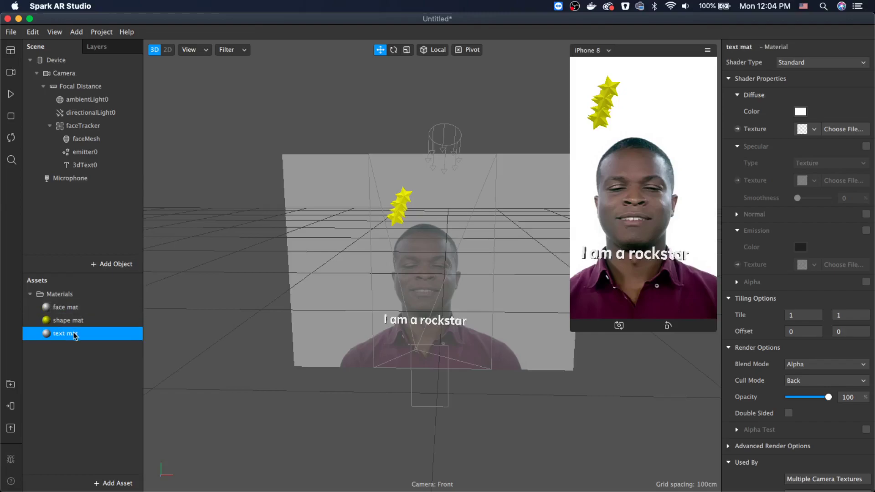
Step: Set the text mat Diffuse Color to Magenta and return to 3dText0's properties
{"action": "left_click", "coordinate": [802, 112]}
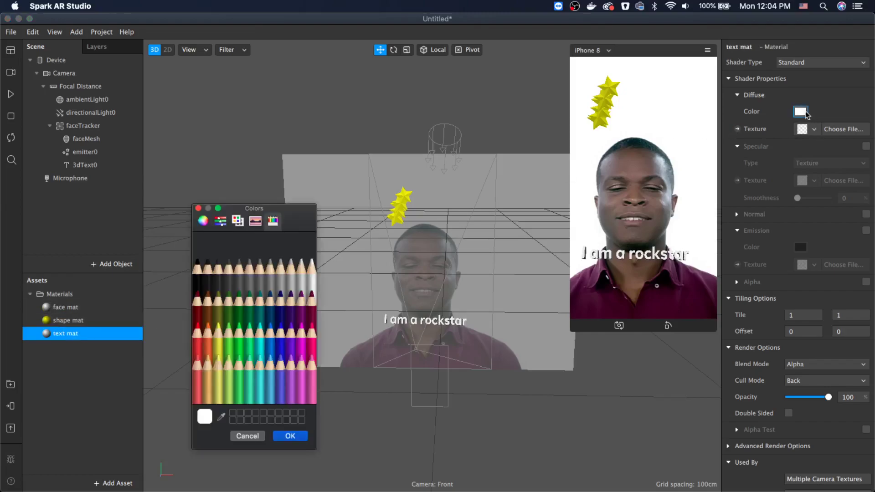
{"action": "left_click", "coordinate": [299, 342]}
{"action": "left_click", "coordinate": [290, 343]}
{"action": "left_click", "coordinate": [300, 343]}
{"action": "left_click", "coordinate": [300, 304]}
{"action": "left_click", "coordinate": [303, 340]}
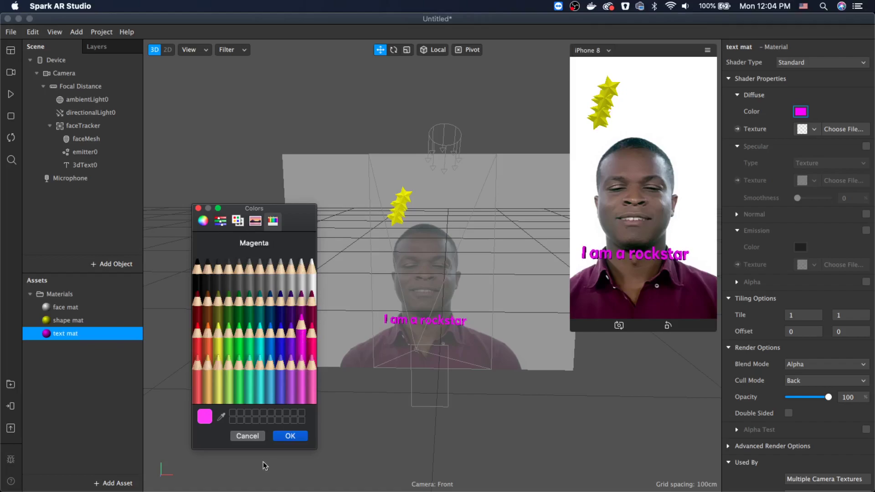
{"action": "left_click", "coordinate": [282, 437]}
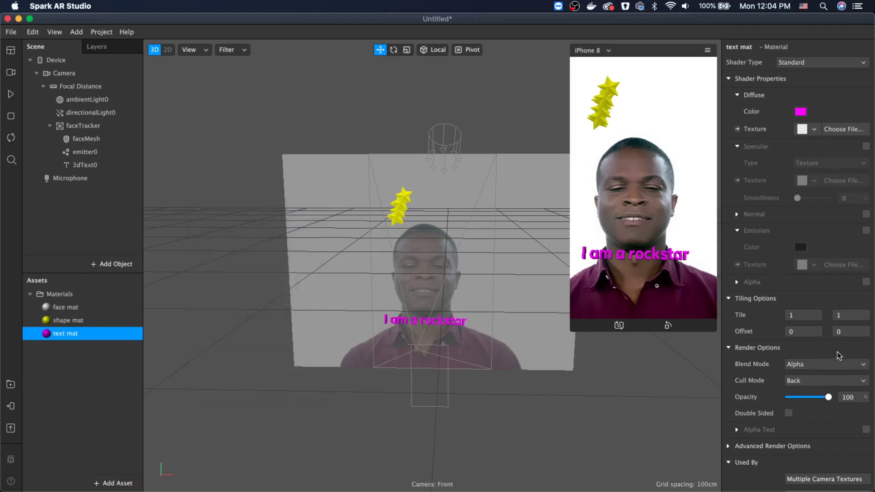
{"action": "scroll", "coordinate": [809, 326], "scroll_direction": "down", "scroll_amount": 2}
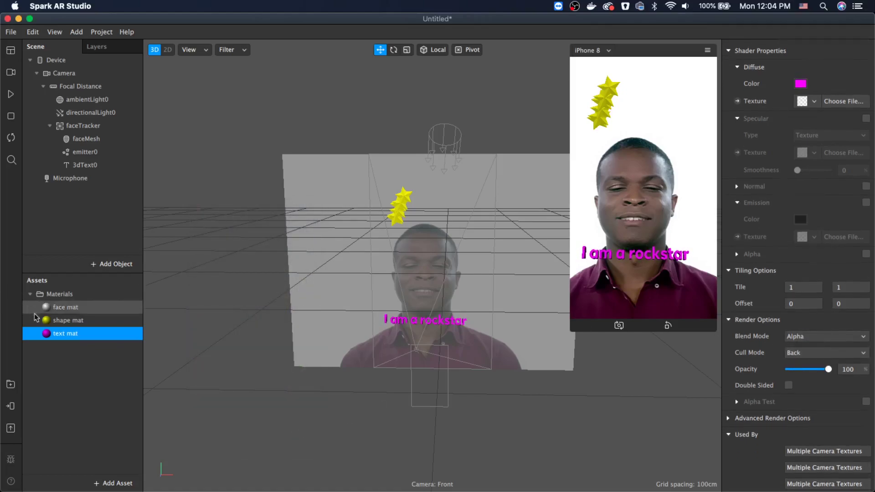
{"action": "left_click", "coordinate": [77, 165]}
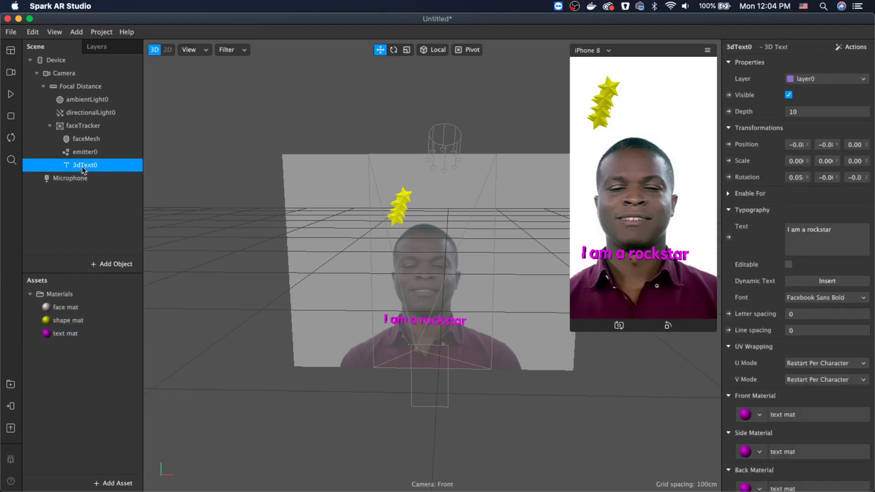
Step: Widen the Inspector and set 3dText0's font to Facebook Sans Italic
{"action": "left_click_drag", "start_coordinate": [720, 320], "coordinate": [664, 321]}
{"action": "left_click", "coordinate": [793, 300]}
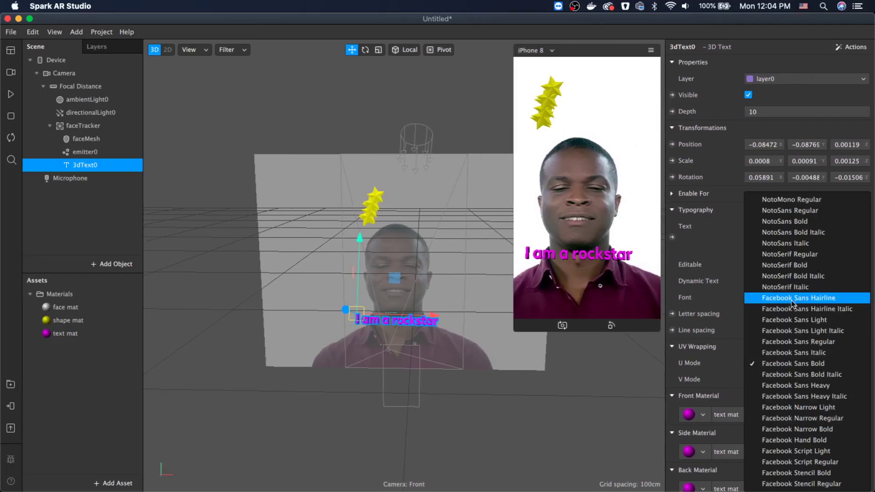
{"action": "left_click", "coordinate": [783, 332]}
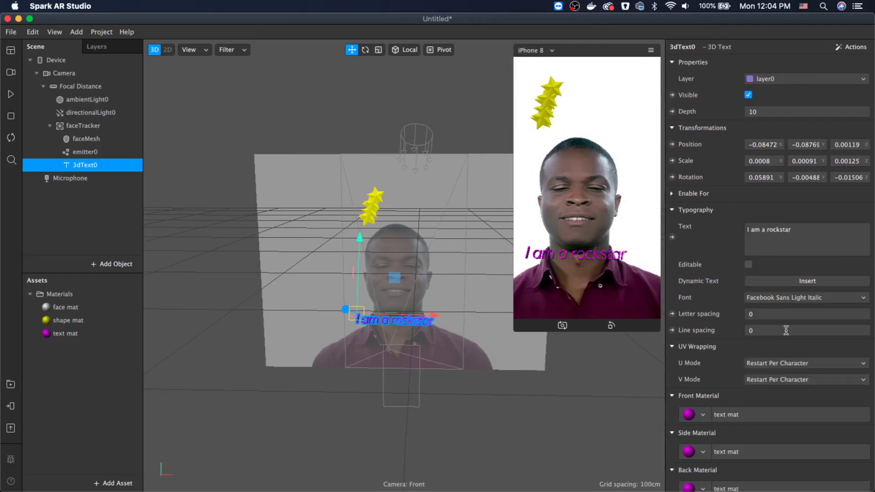
{"action": "left_click", "coordinate": [780, 297]}
{"action": "left_click", "coordinate": [783, 354]}
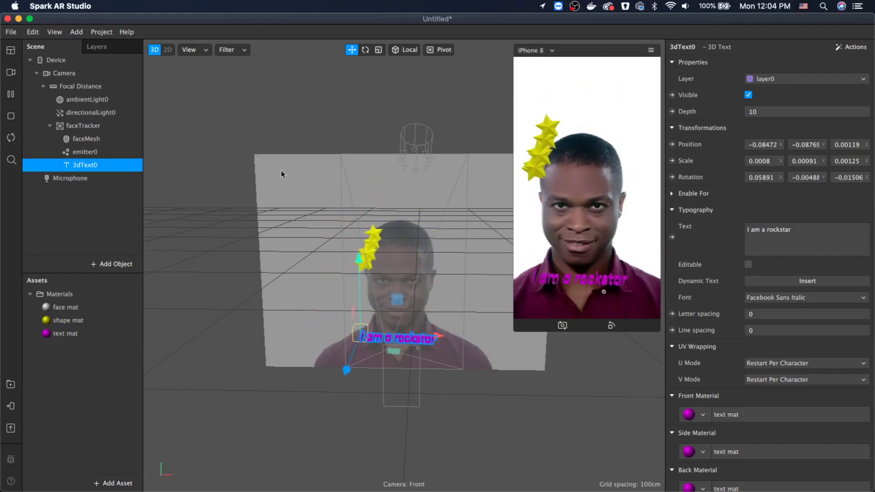
Step: With the preview paused, move emitter0 up and right so it sits above the head
{"action": "left_click", "coordinate": [11, 96]}
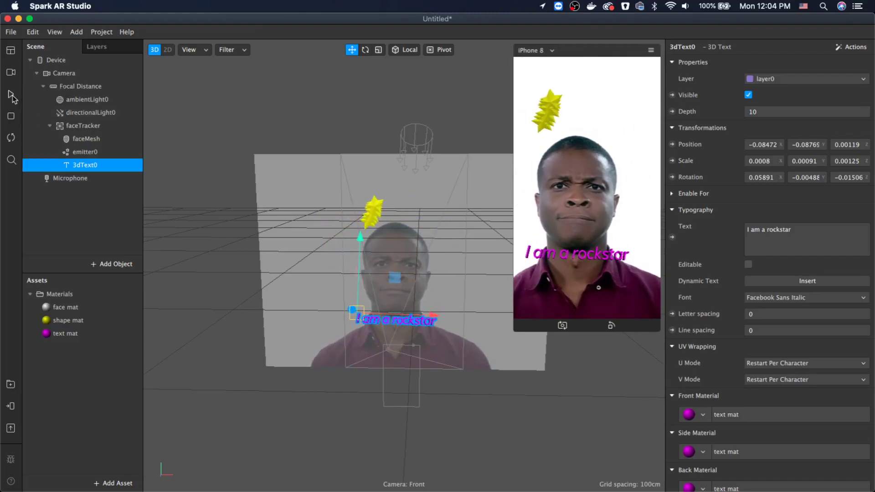
{"action": "left_click", "coordinate": [85, 152]}
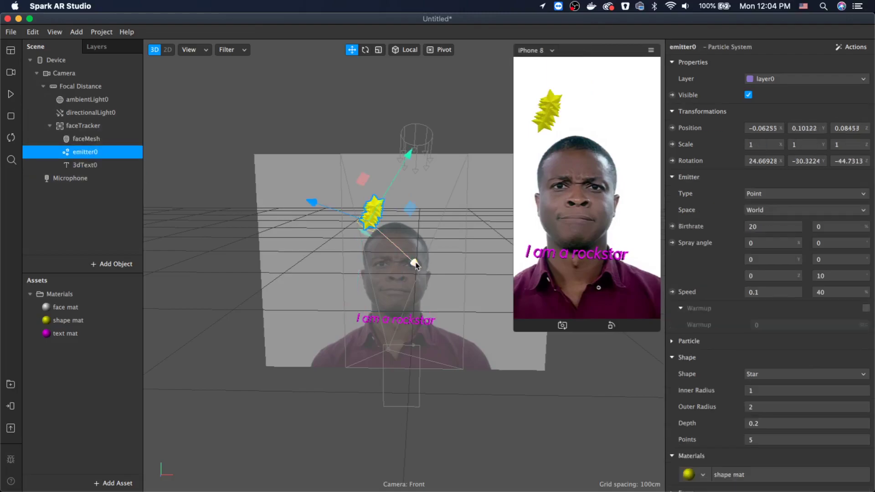
{"action": "left_click_drag", "start_coordinate": [419, 271], "coordinate": [426, 238]}
{"action": "left_click_drag", "start_coordinate": [423, 168], "coordinate": [427, 155]}
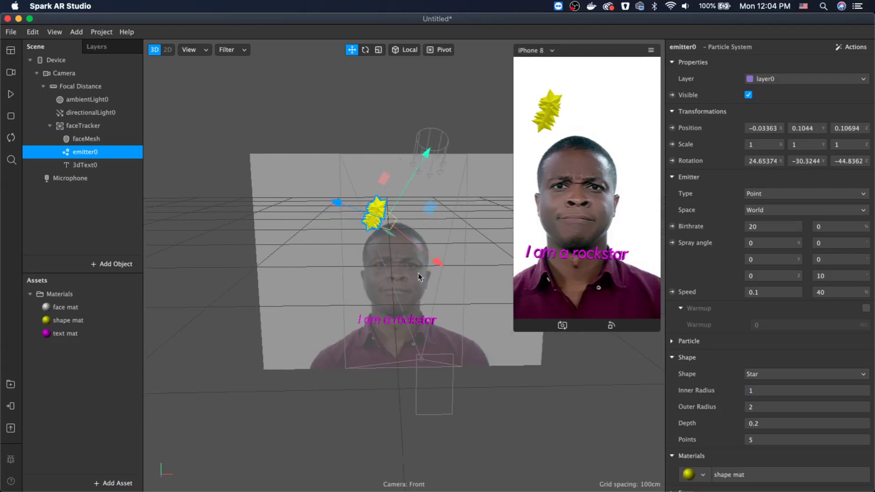
{"action": "left_click_drag", "start_coordinate": [441, 263], "coordinate": [454, 267]}
{"action": "left_click_drag", "start_coordinate": [436, 164], "coordinate": [445, 145]}
Step: Play and pause the preview from a new angle to check the stars above the head
{"action": "left_click", "coordinate": [12, 95]}
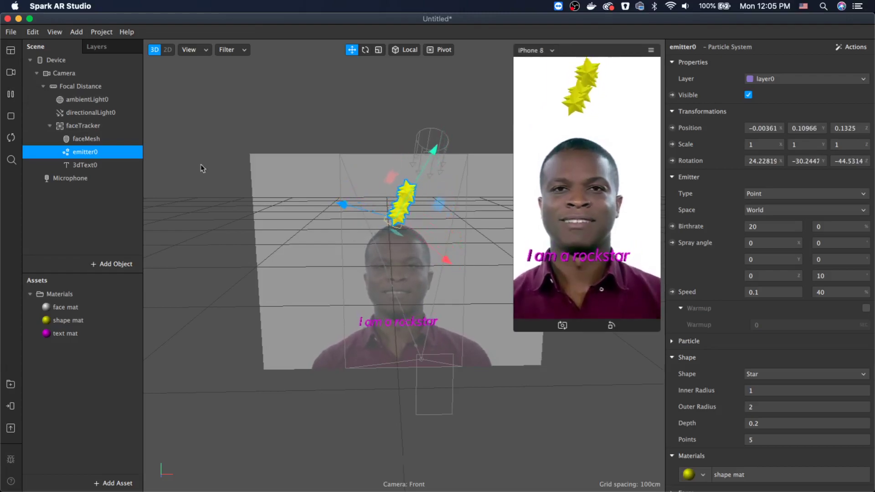
{"action": "key", "text": "super+p"}
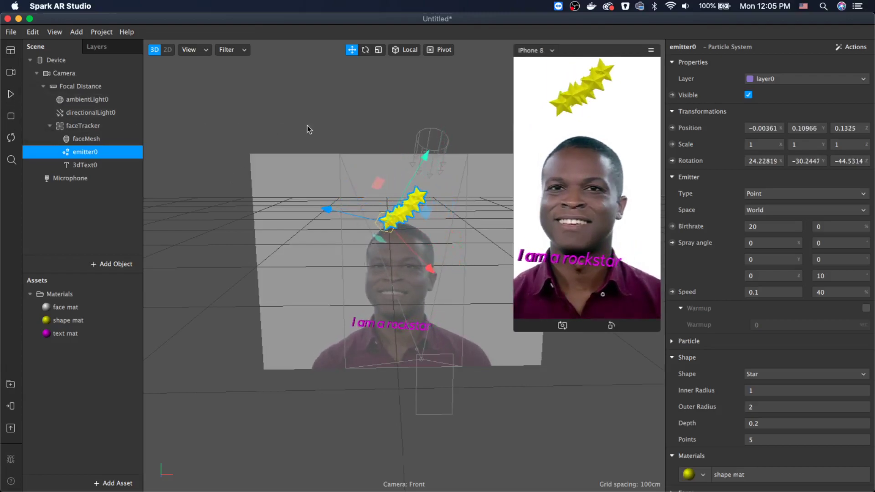
{"action": "right_click_drag", "start_coordinate": [402, 349], "coordinate": [415, 182]}
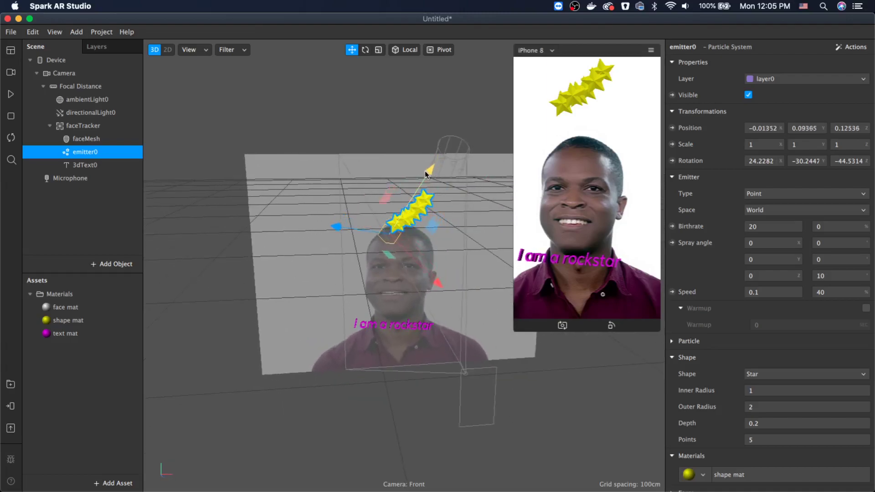
{"action": "left_click", "coordinate": [10, 94]}
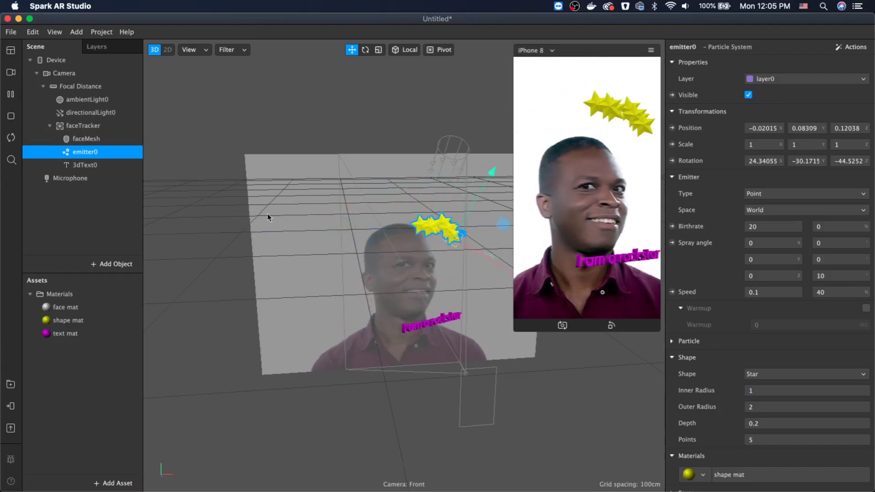
{"action": "left_click", "coordinate": [11, 94]}
{"action": "left_click", "coordinate": [10, 95]}
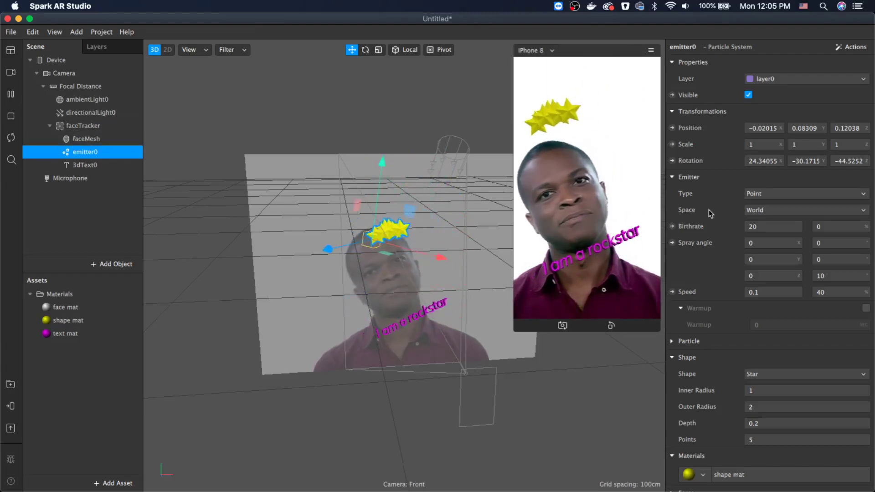
Step: Set emitter0's type to Ring, after trying Line, and enlarge the phone simulator preview
{"action": "left_click", "coordinate": [794, 214]}
{"action": "left_click", "coordinate": [788, 195]}
{"action": "left_click", "coordinate": [781, 206]}
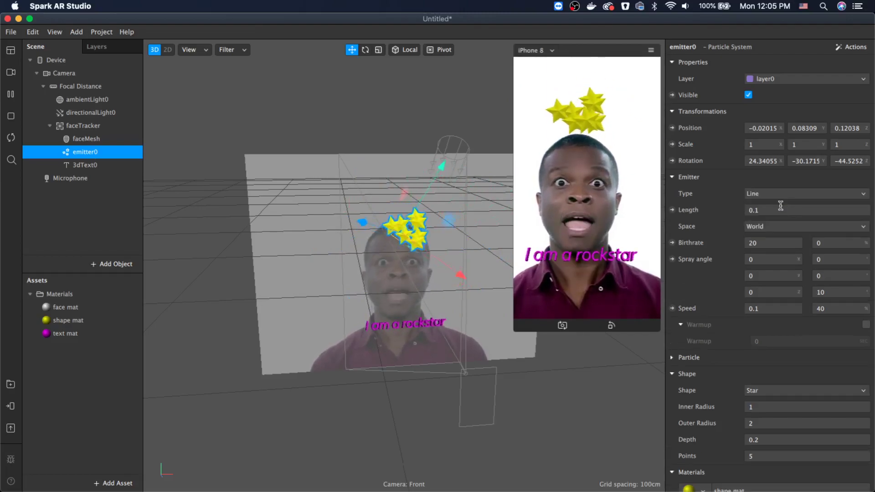
{"action": "left_click", "coordinate": [784, 194]}
{"action": "left_click", "coordinate": [776, 194]}
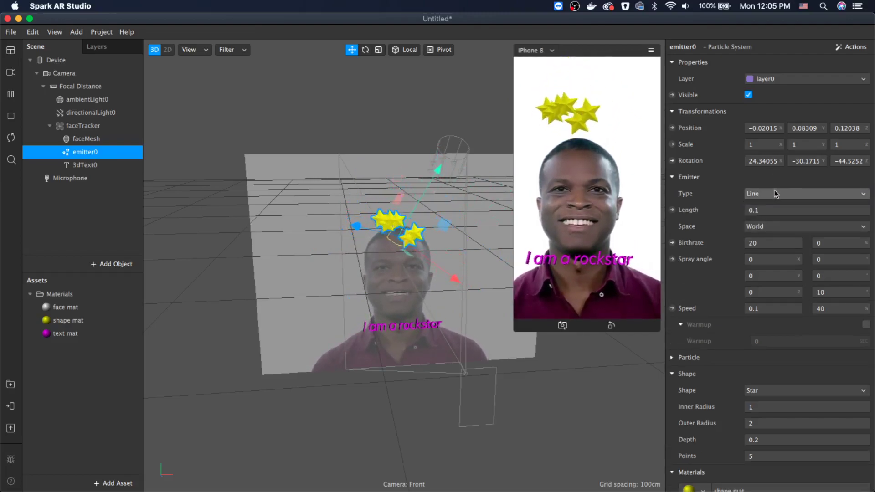
{"action": "left_click", "coordinate": [775, 193]}
{"action": "left_click", "coordinate": [780, 229]}
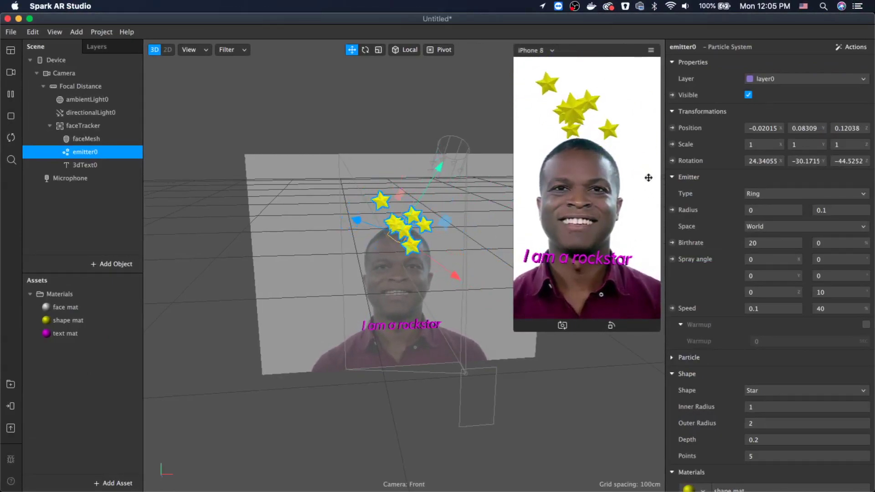
{"action": "left_click_drag", "start_coordinate": [513, 331], "coordinate": [475, 399]}
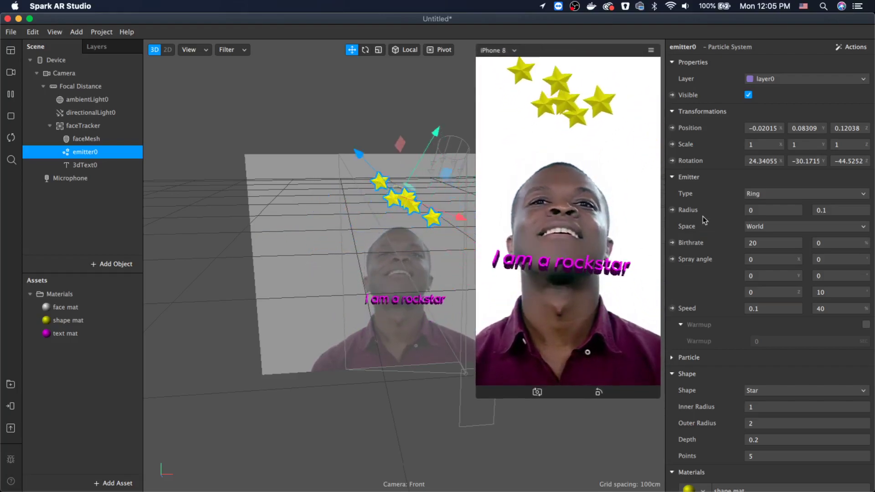